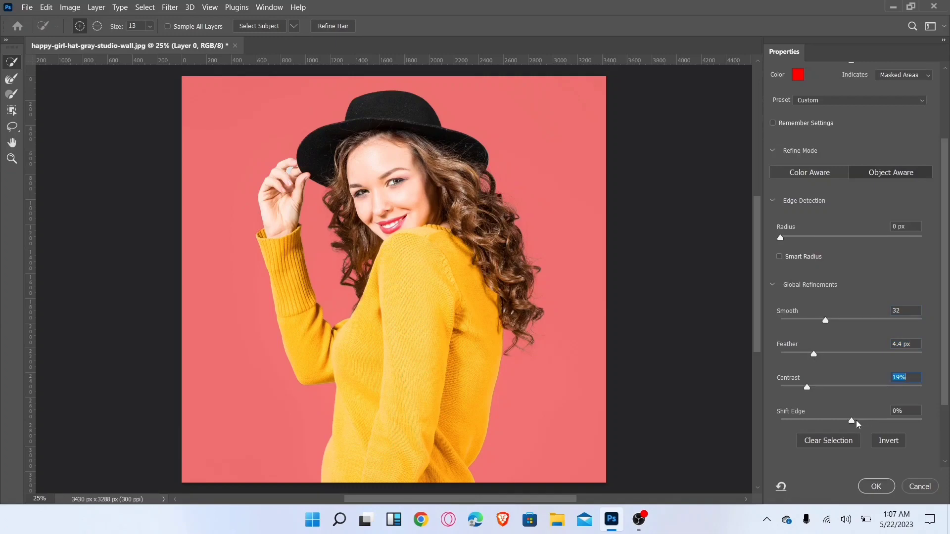
- Set the mask's Shift Edge to +7% and output the refined selection as a layer mask
click(857, 420)
scroll(856, 386, down, 3)
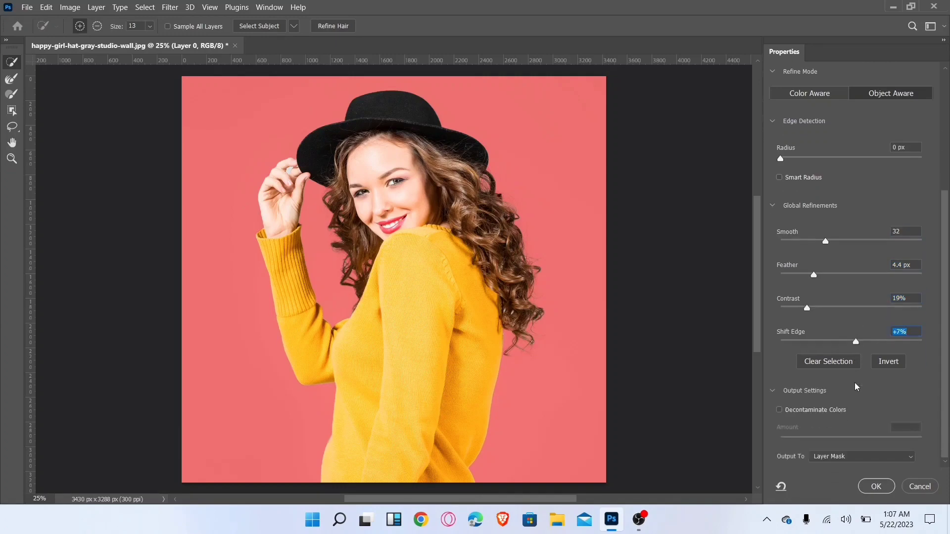
click(855, 456)
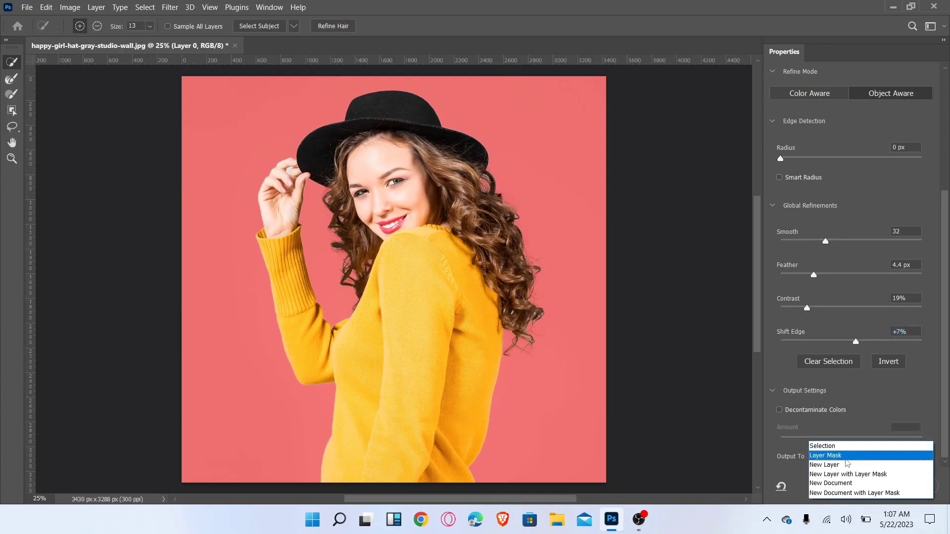
click(849, 456)
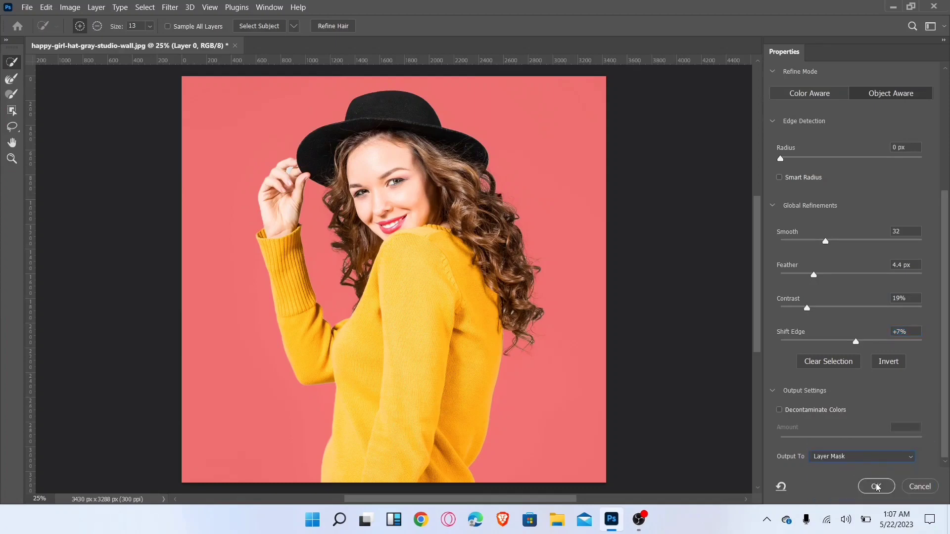
click(877, 487)
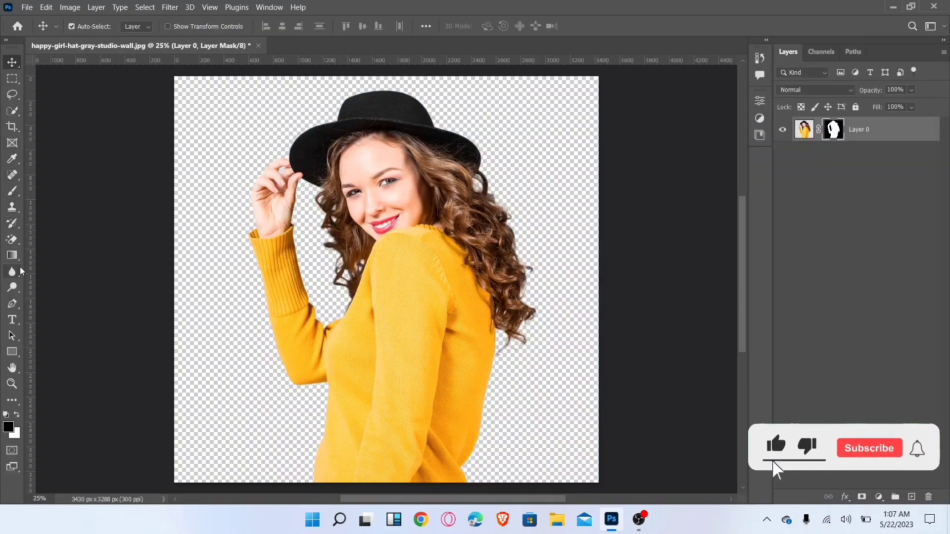
right_click(12, 239)
click(69, 263)
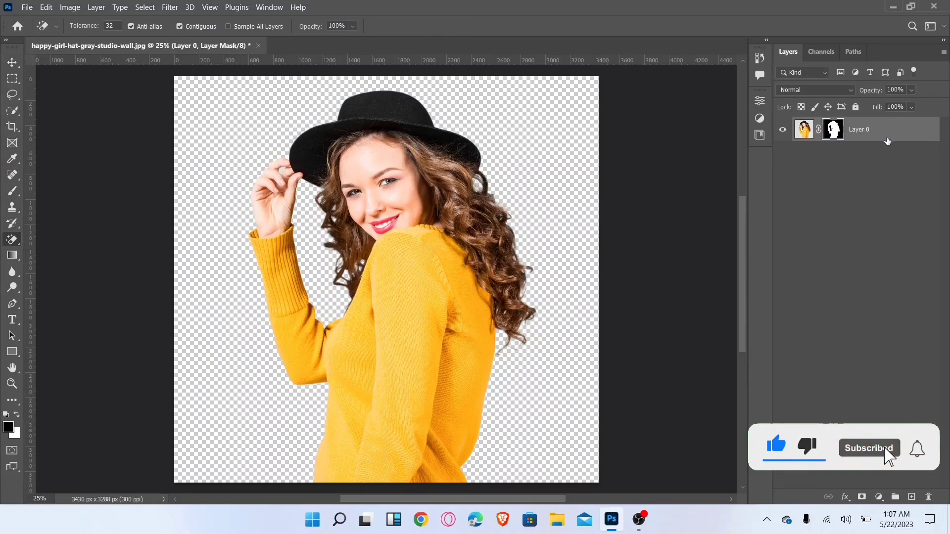
click(804, 129)
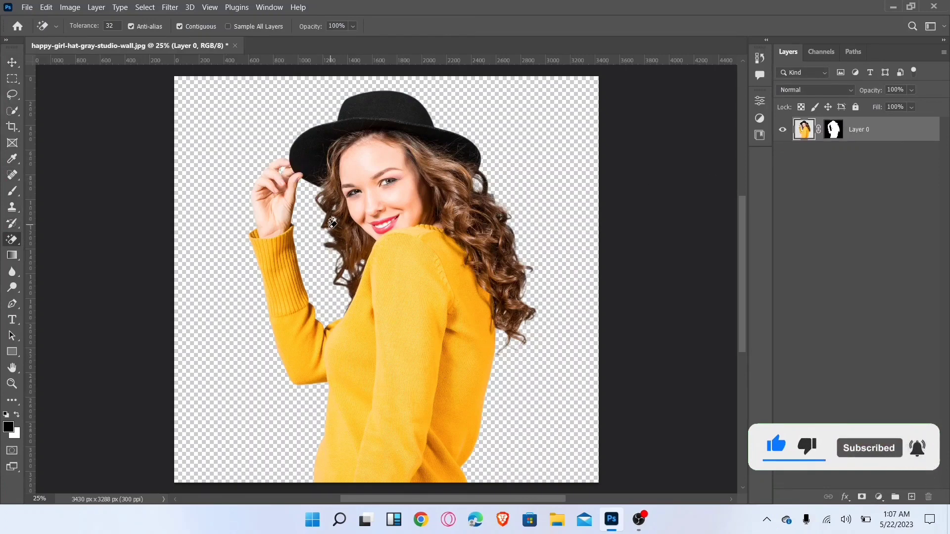
key(v)
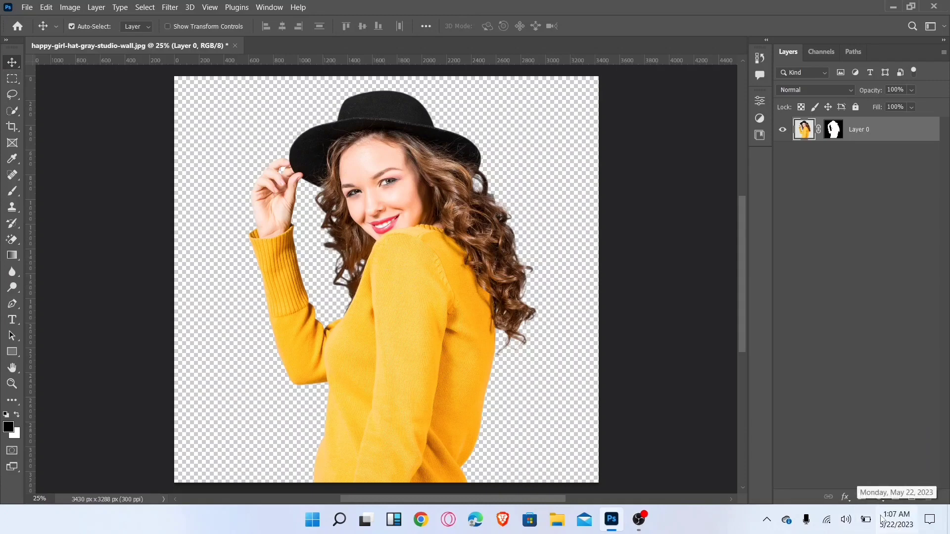
- Add a bright yellow (fcff00) Solid Color fill layer and place it beneath the masked portrait layer
click(881, 498)
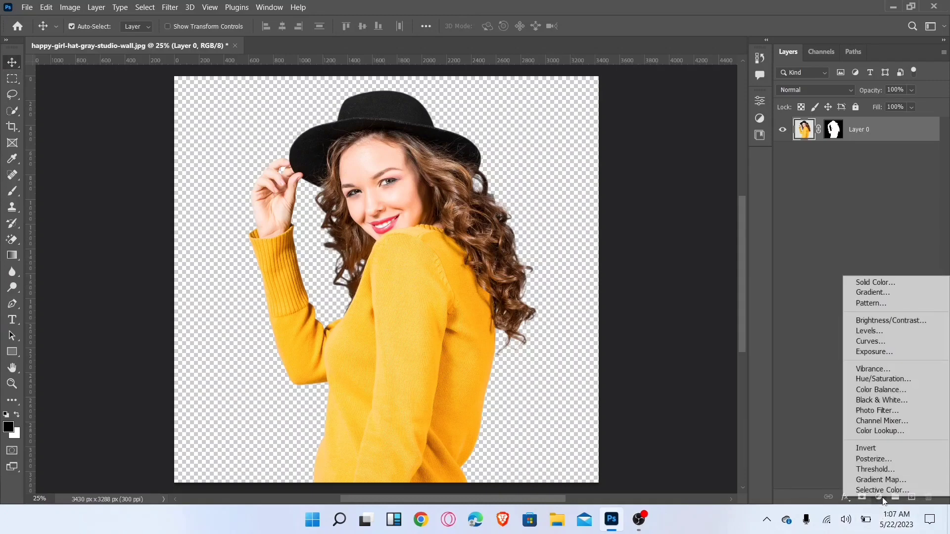
click(884, 282)
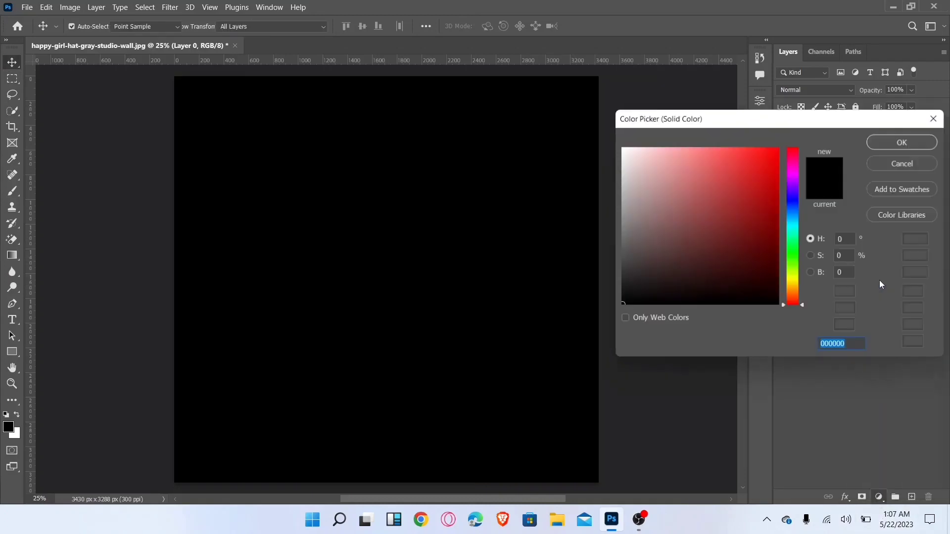
drag(791, 283, 791, 279)
click(778, 148)
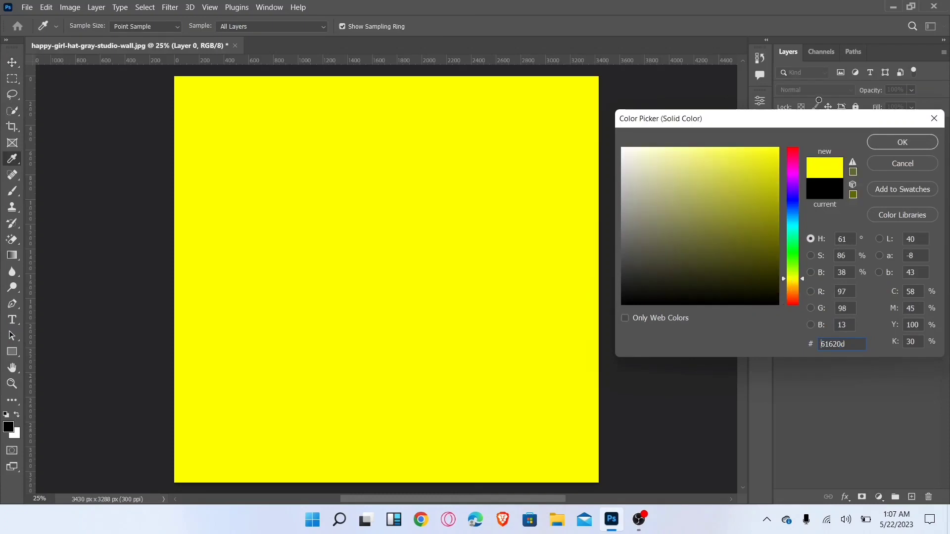
click(900, 142)
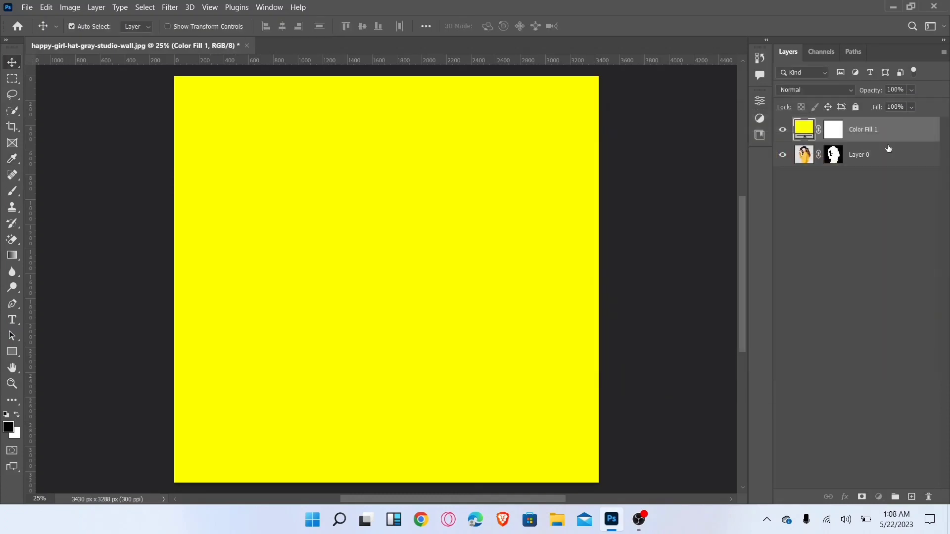
drag(883, 134, 884, 208)
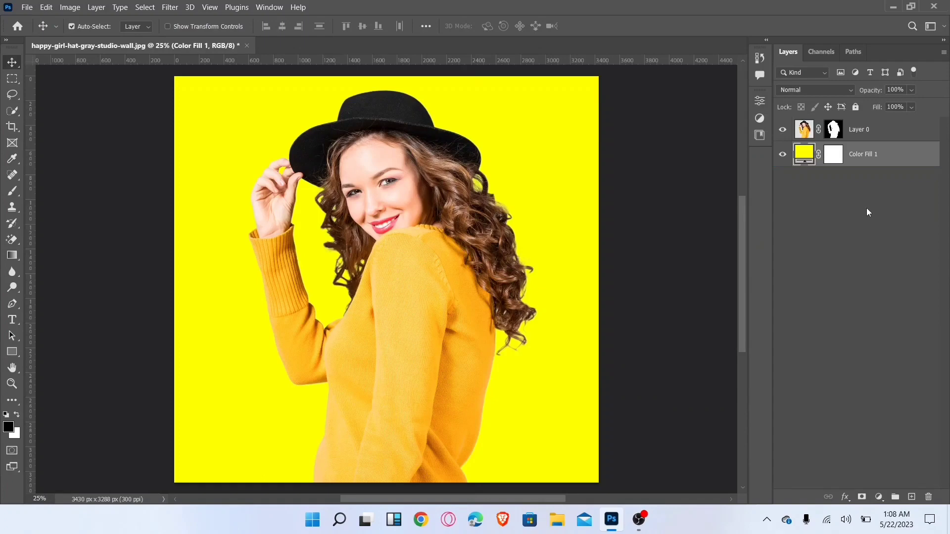
- Recolor the fill layer with a golden yellow sampled from the woman's sweater
double_click(804, 154)
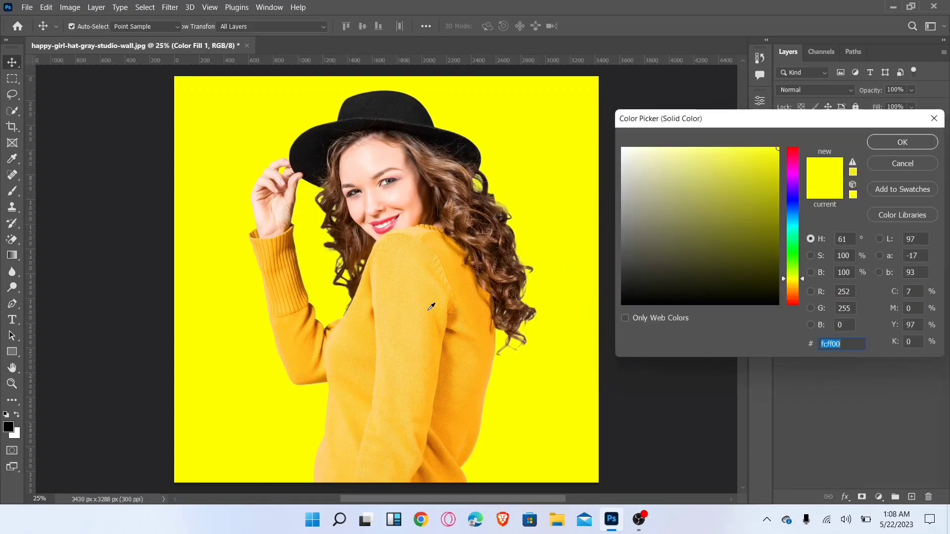
click(409, 325)
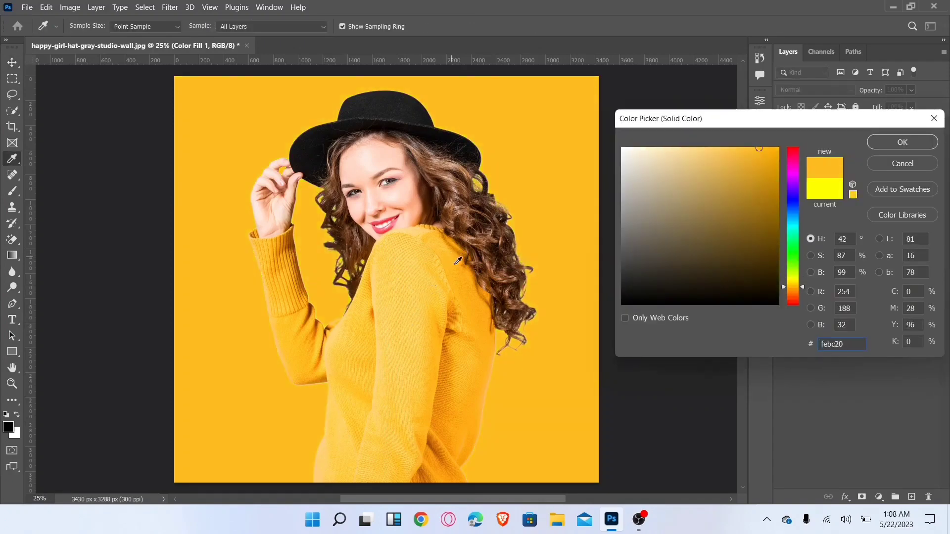
click(424, 334)
click(382, 362)
click(335, 357)
click(334, 347)
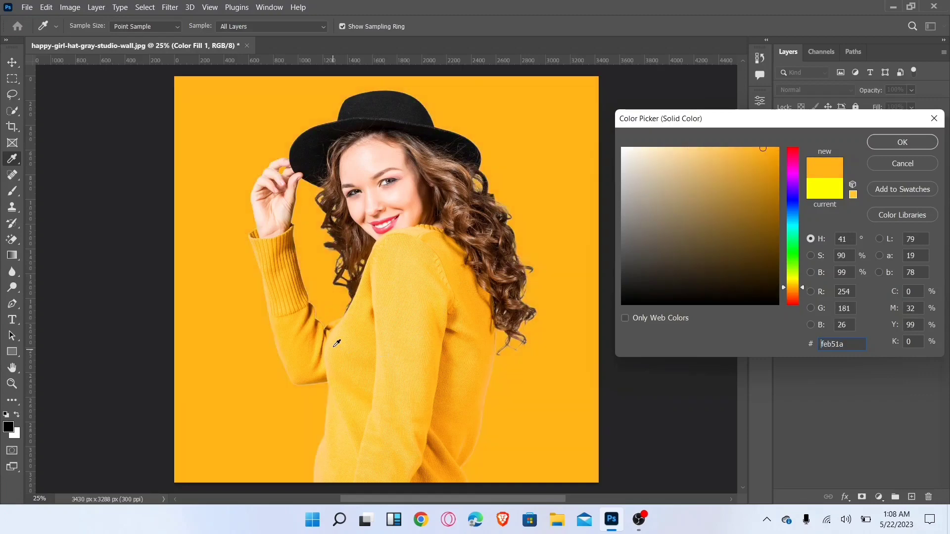
click(473, 280)
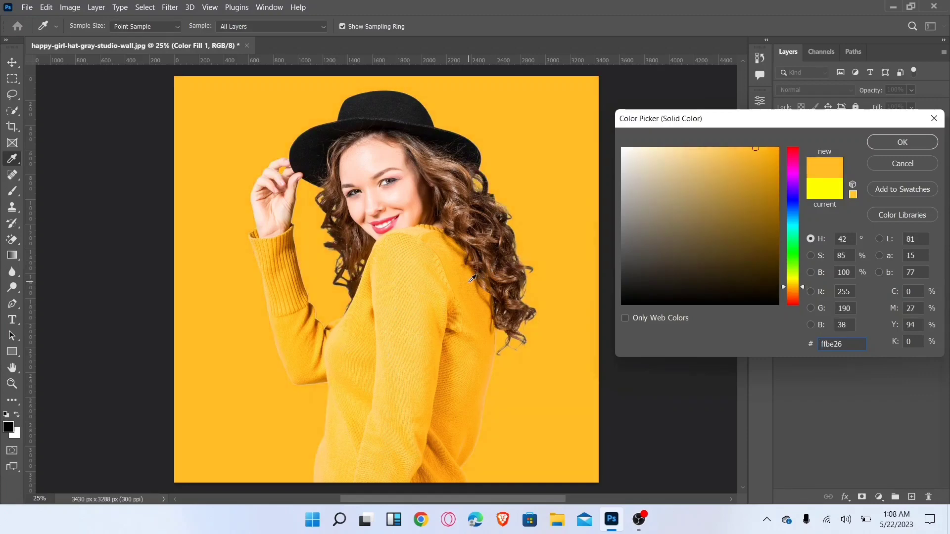
click(466, 280)
click(888, 144)
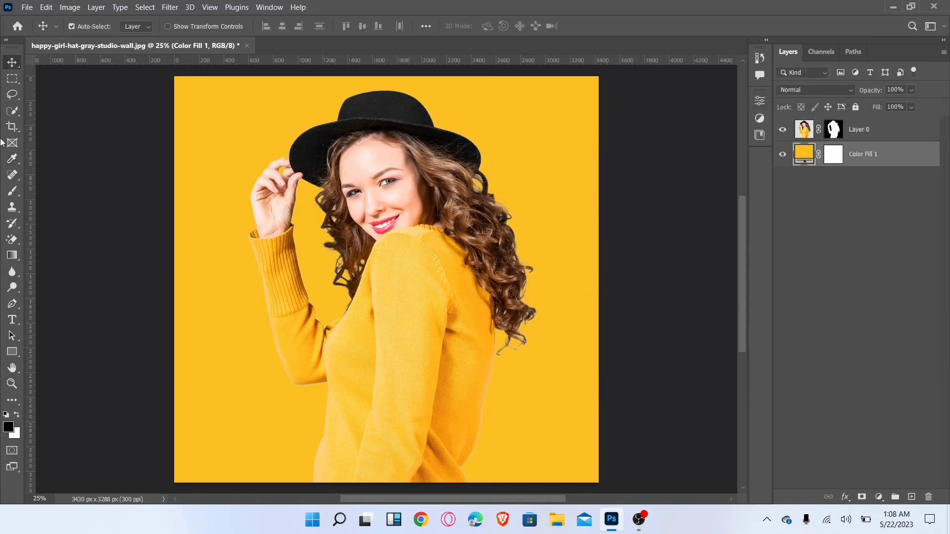
click(11, 78)
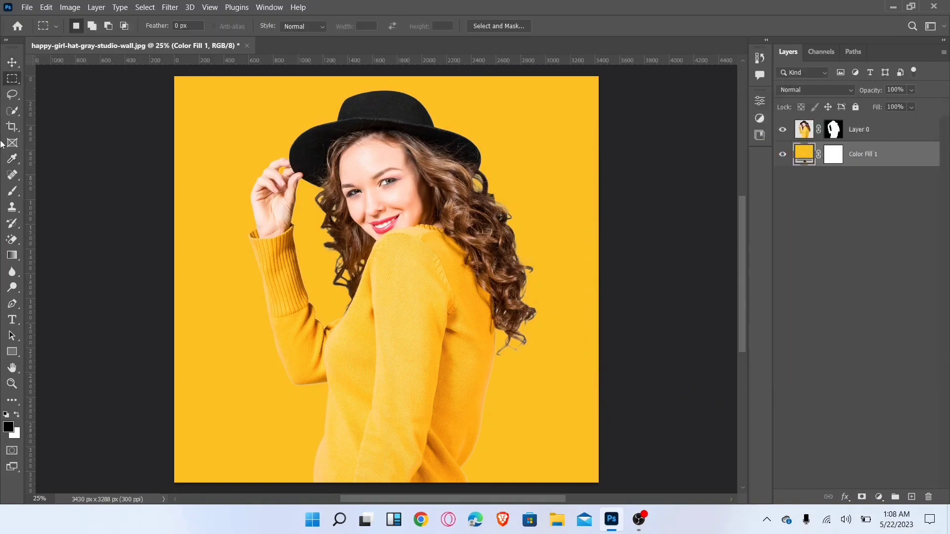
click(12, 62)
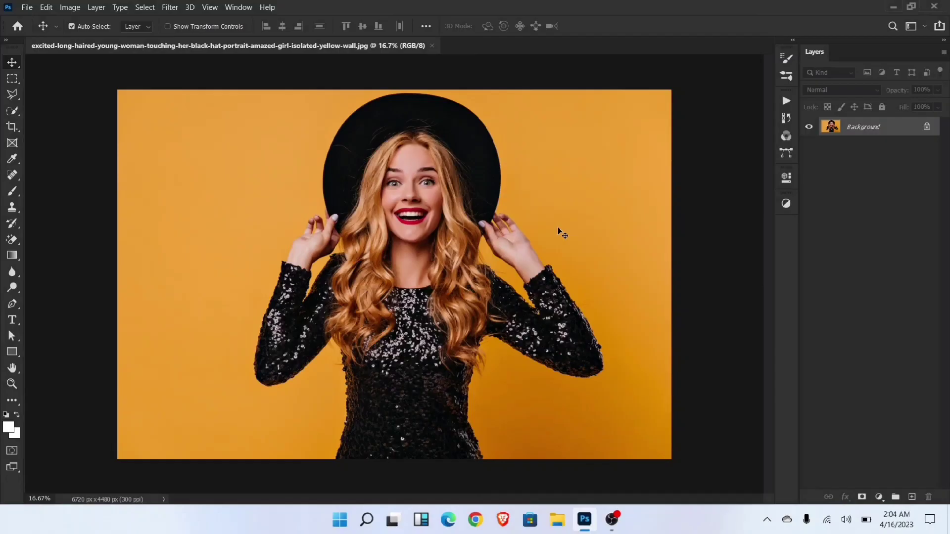
- Select the woman in the black hat with Select Subject and copy her to a new layer
click(145, 7)
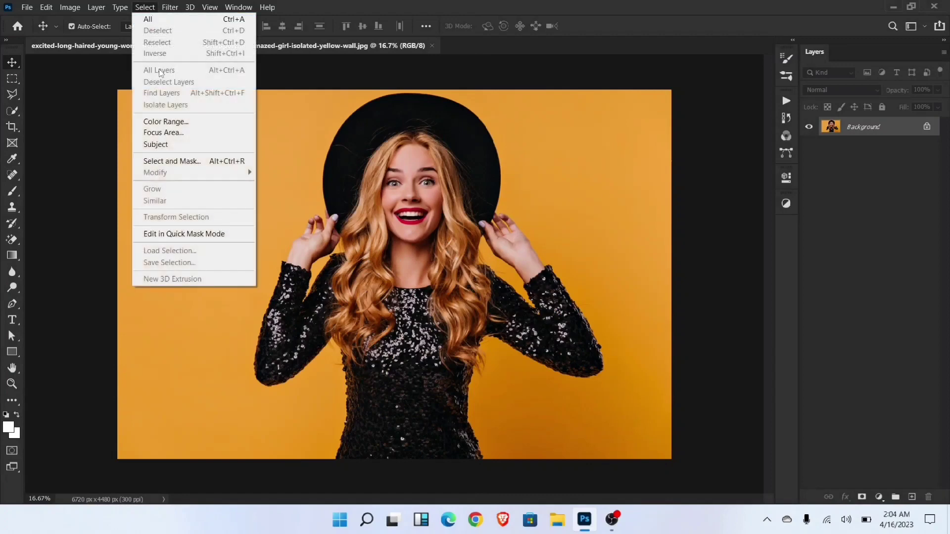
click(167, 143)
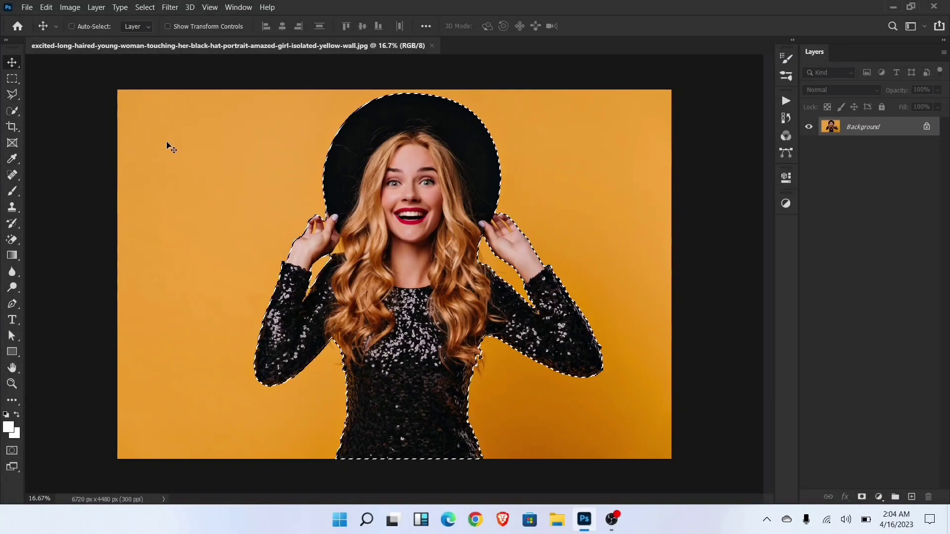
key(ctrl+j)
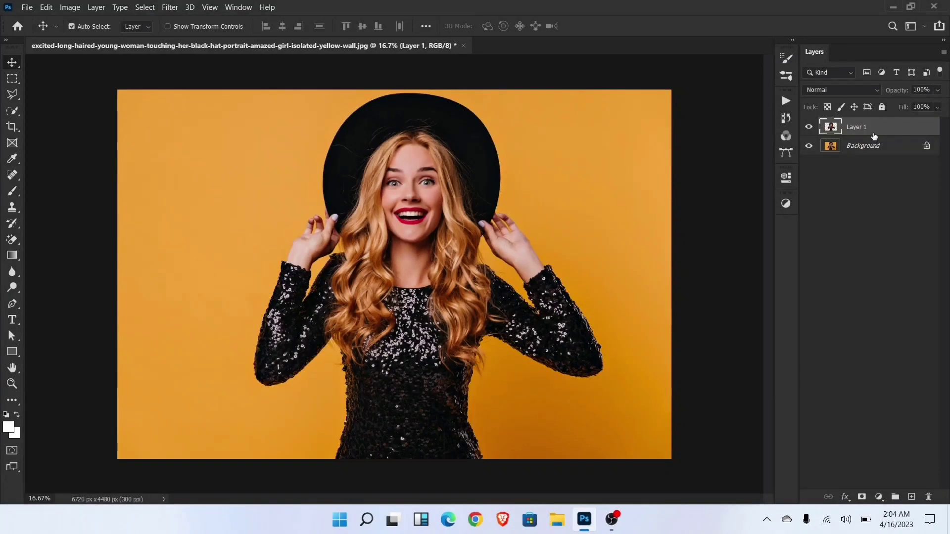
- Add the white text "EASY TRICK" on two lines in the empty area beside the woman, in Montserrat Black Italic 72 pt
click(12, 320)
click(214, 216)
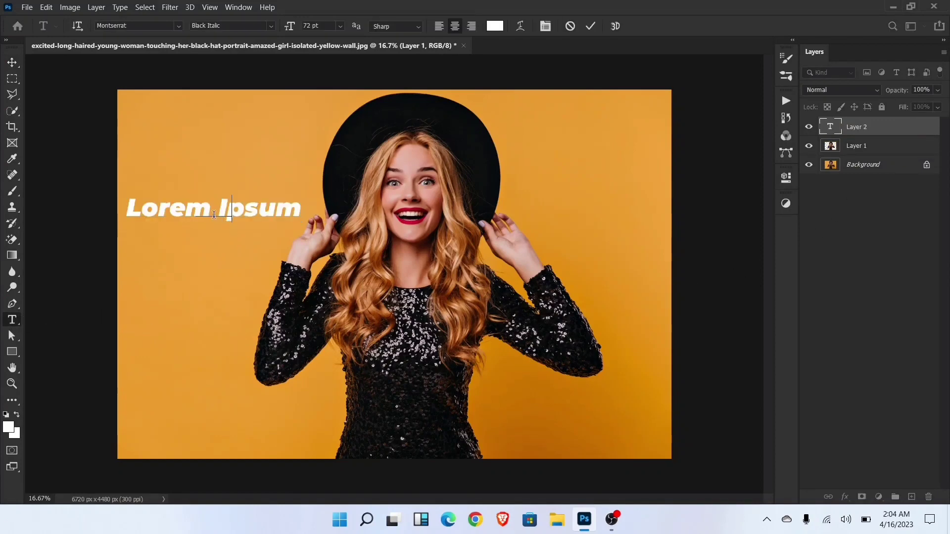
text(EASY)
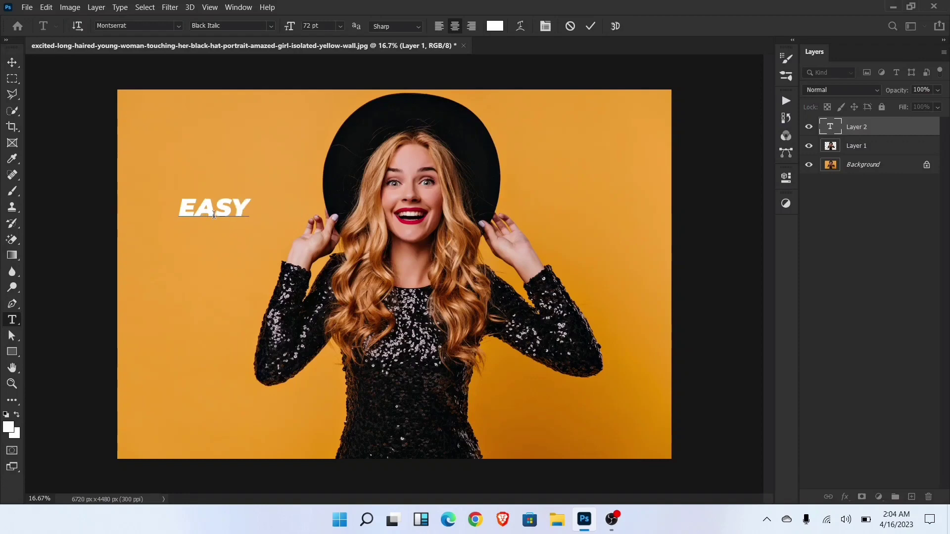
key(Return)
text(TRICK)
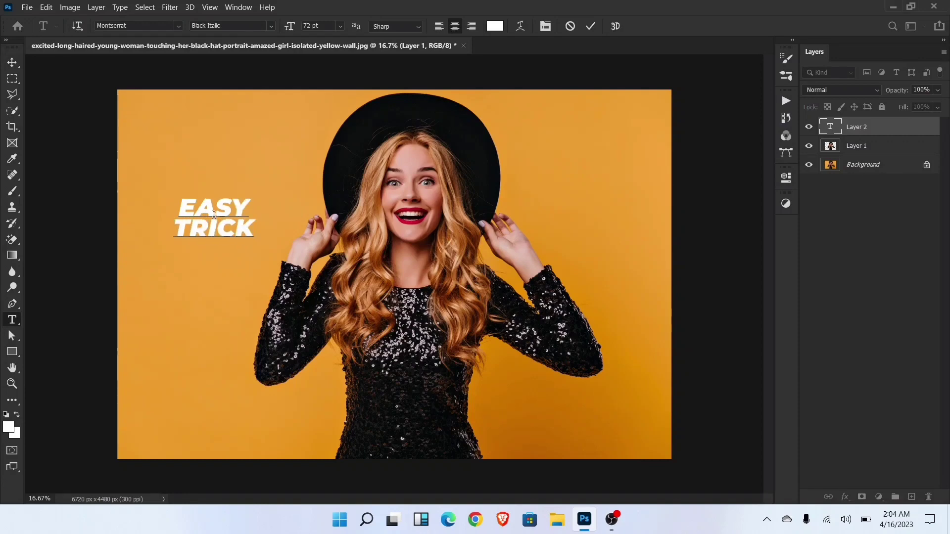
click(12, 62)
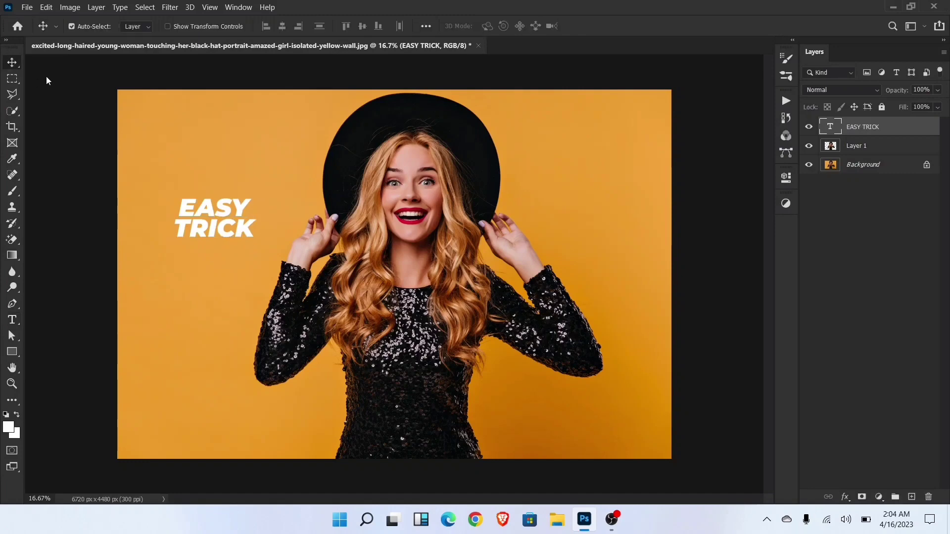
- Enlarge the EASY TRICK text to about 530% and move it up over the woman
key(ctrl)
key(ctrl+t)
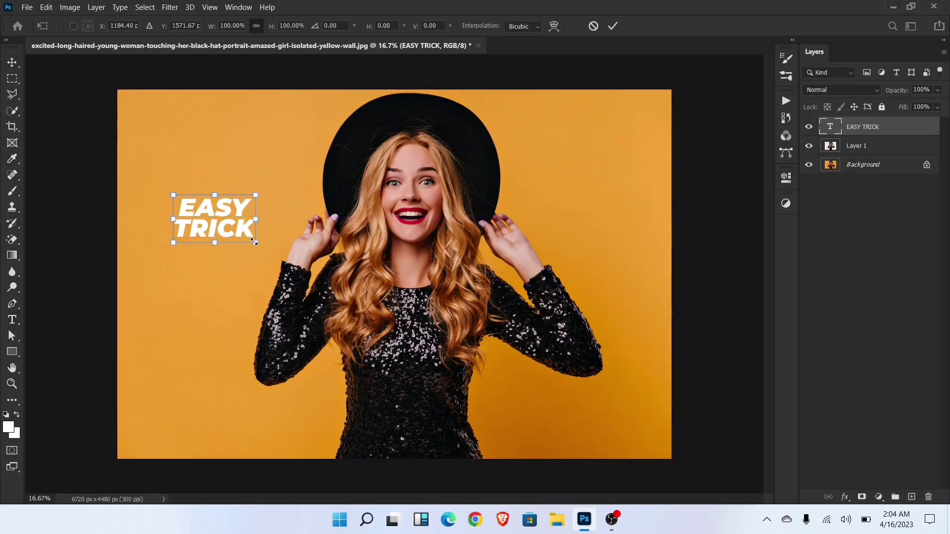
drag(255, 243, 613, 450)
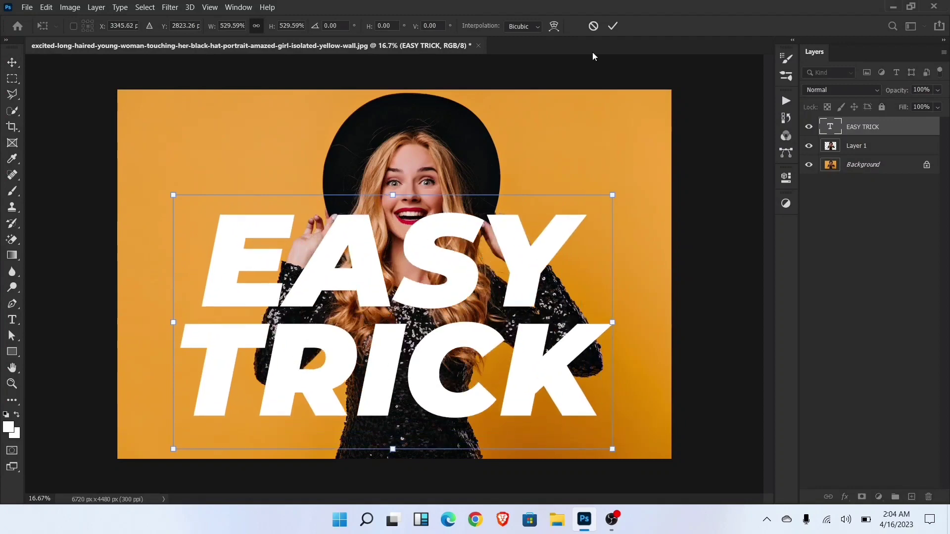
click(613, 26)
drag(460, 280, 457, 242)
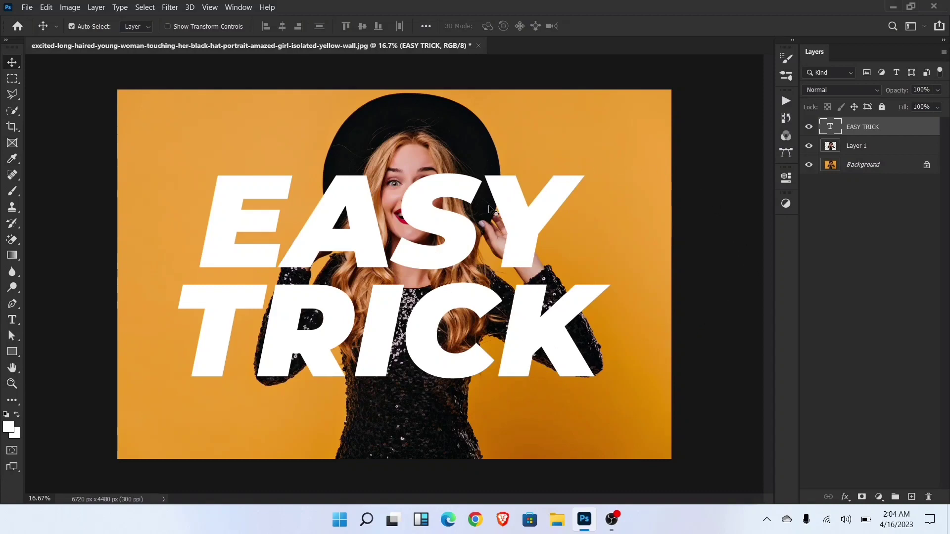
- Skew the EASY TRICK text vertically so that its lines slant upward toward the right
key(ctrl+t)
right_click(482, 217)
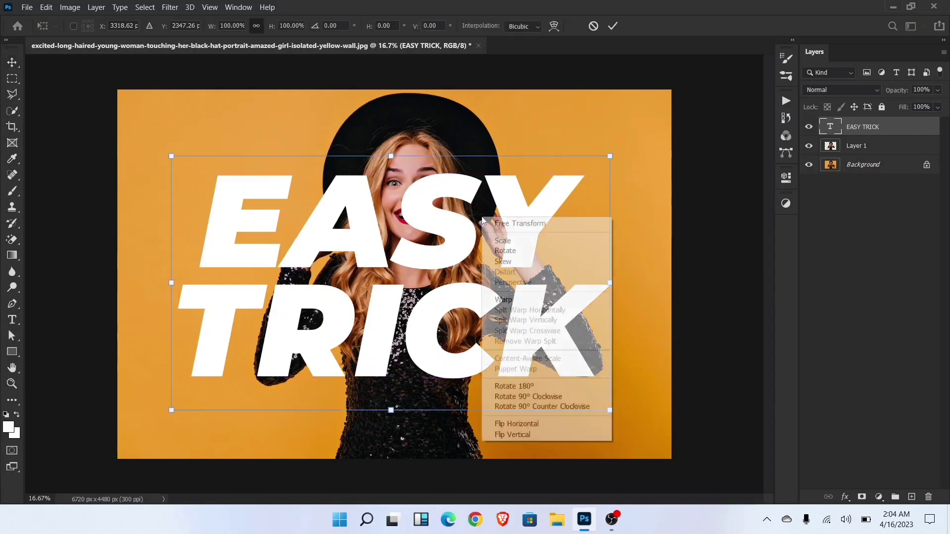
click(509, 261)
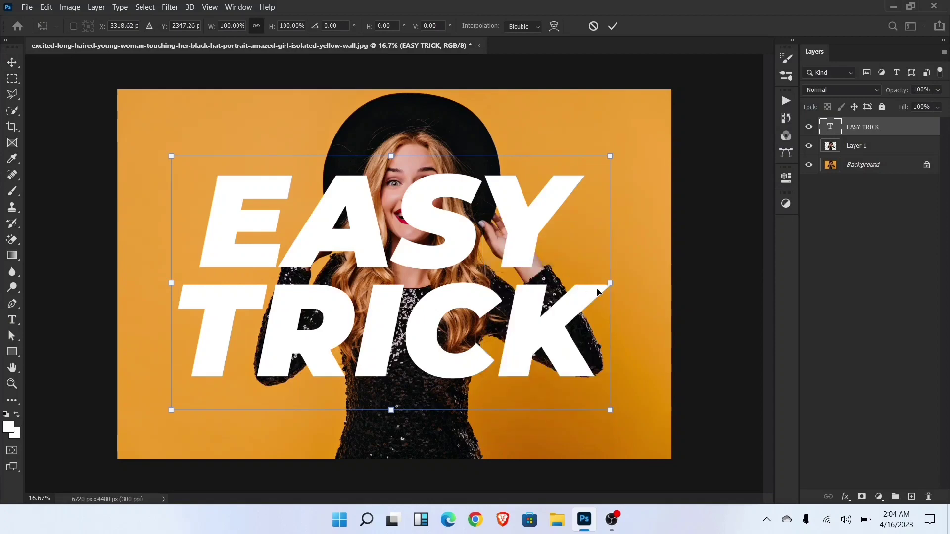
drag(608, 272, 613, 221)
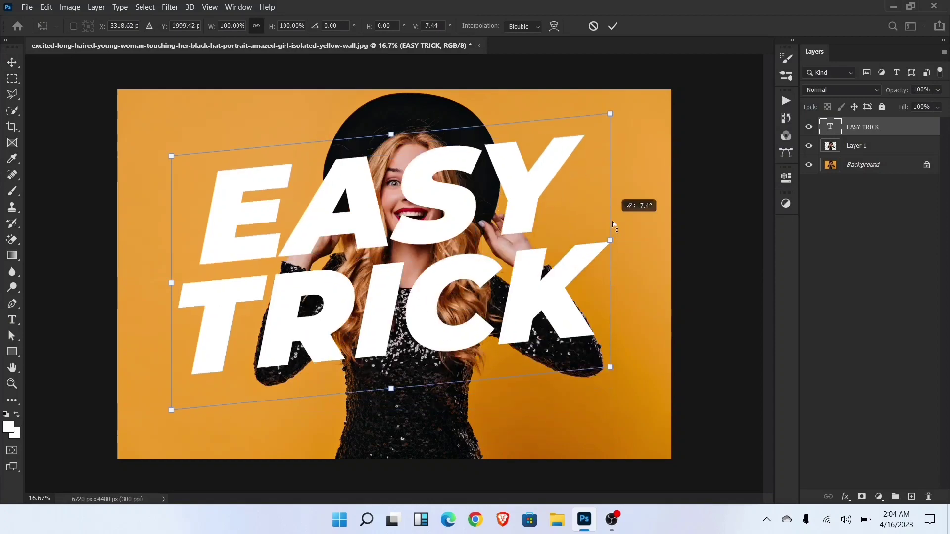
click(613, 26)
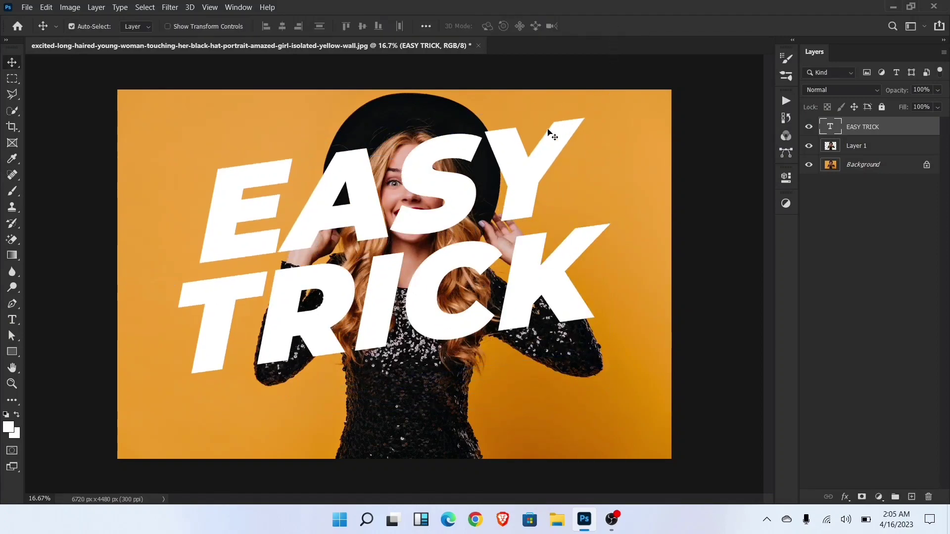
- Center the EASY TRICK text on the canvas, with alignment set to Canvas instead of Selection
click(426, 26)
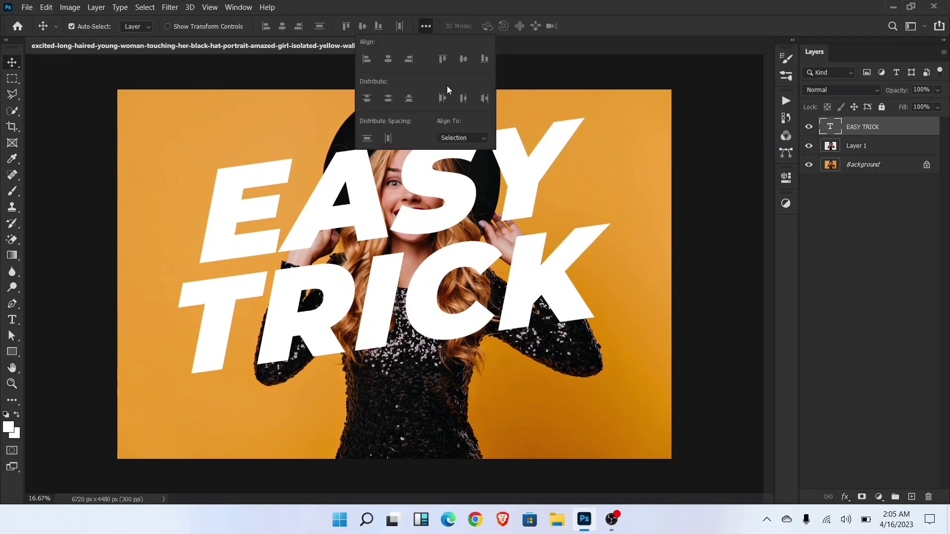
click(469, 142)
click(468, 154)
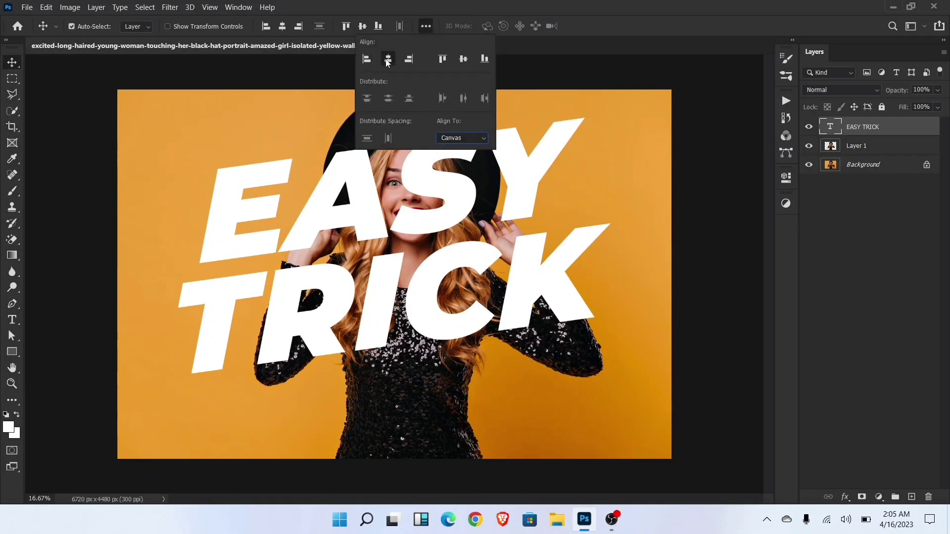
click(463, 59)
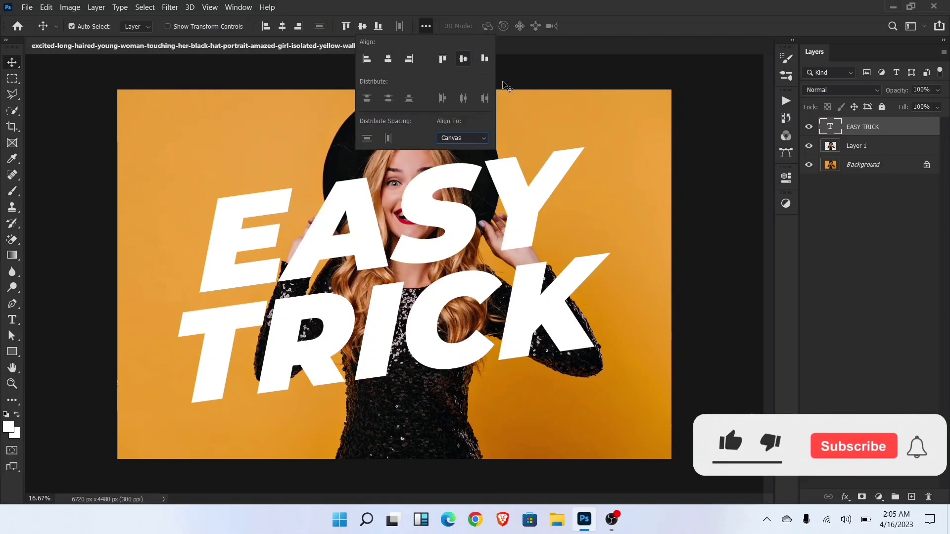
click(649, 177)
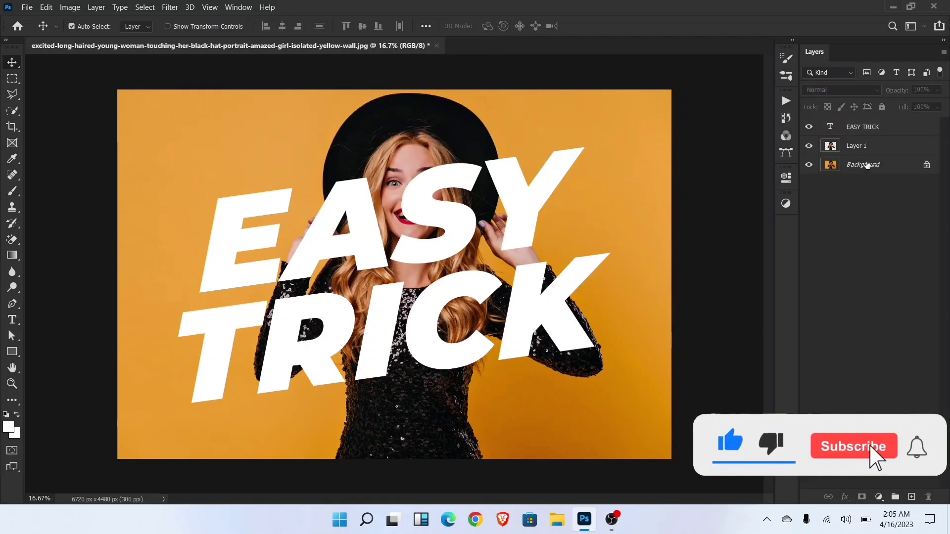
- Duplicate the EASY TRICK text layer and place the original beneath the woman's cut-out on Layer 1
click(866, 146)
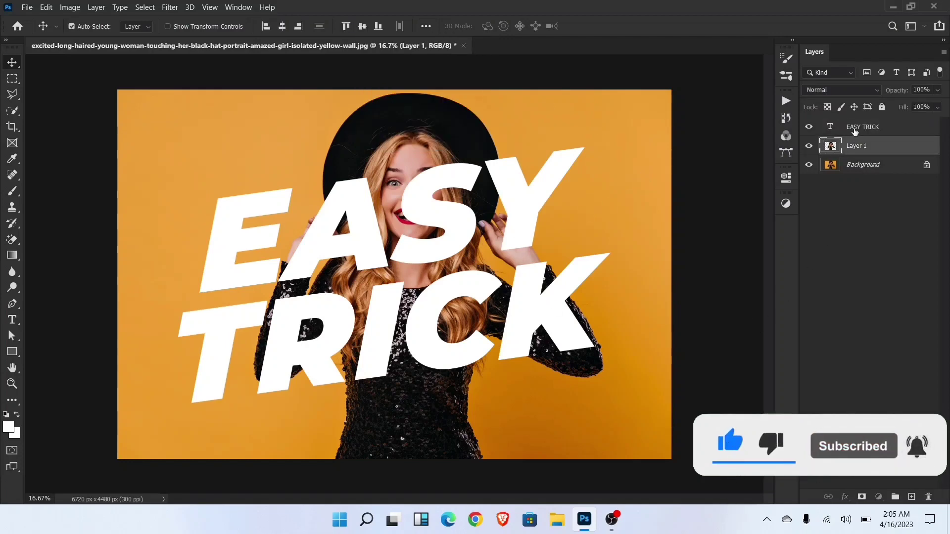
click(855, 129)
right_click(855, 127)
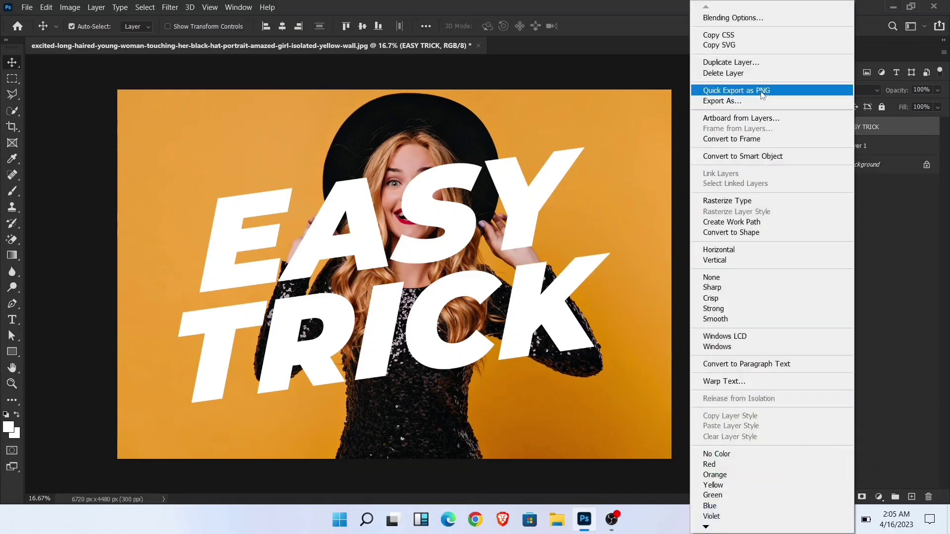
click(742, 63)
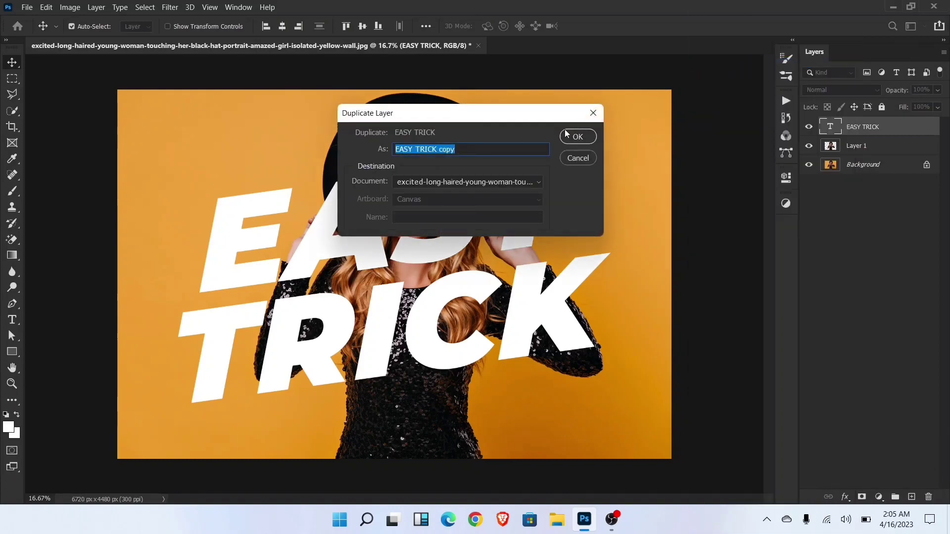
click(574, 137)
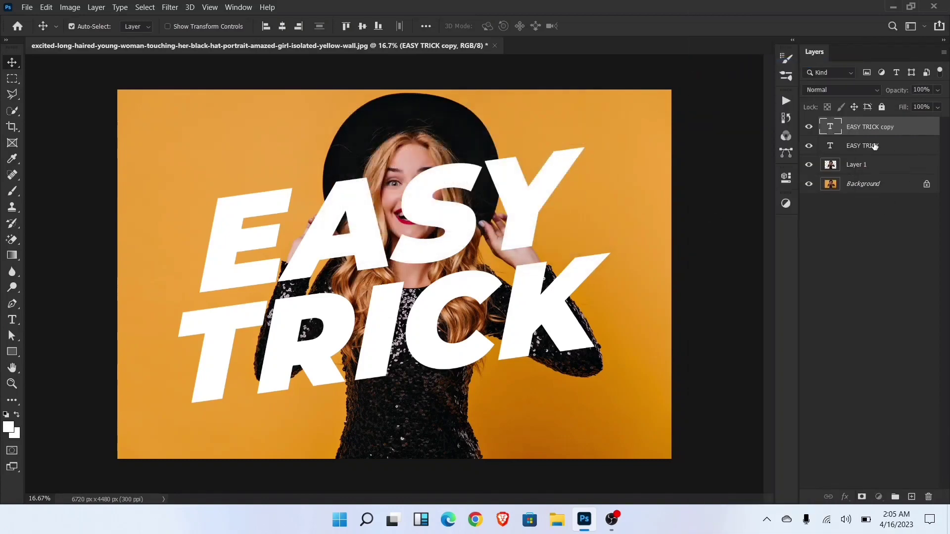
drag(874, 146, 869, 176)
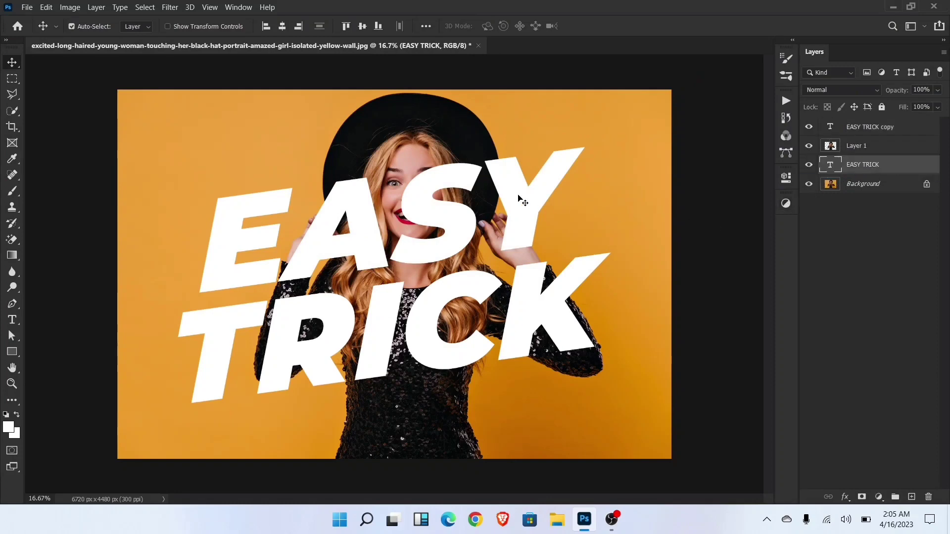
- Set the fill opacity of the EASY TRICK copy layer to 0% in its blending options
click(877, 130)
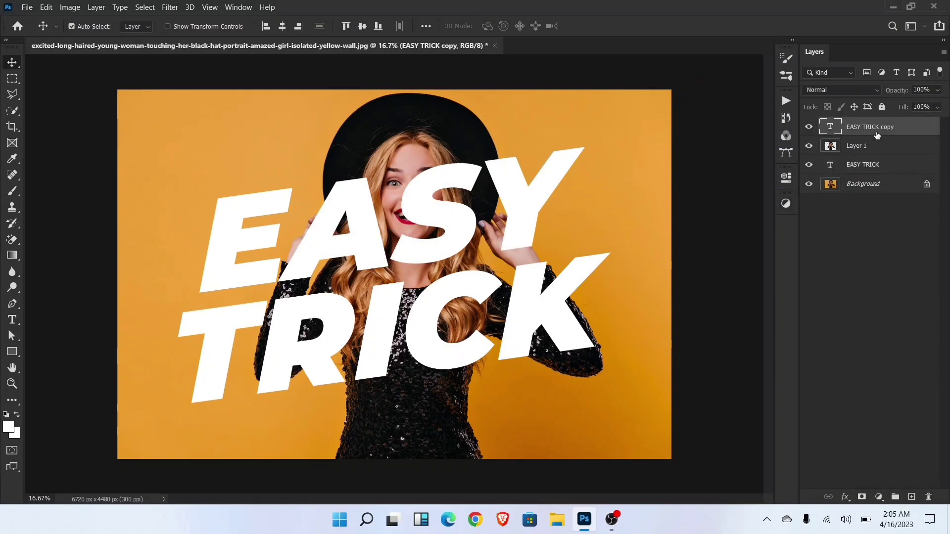
right_click(878, 134)
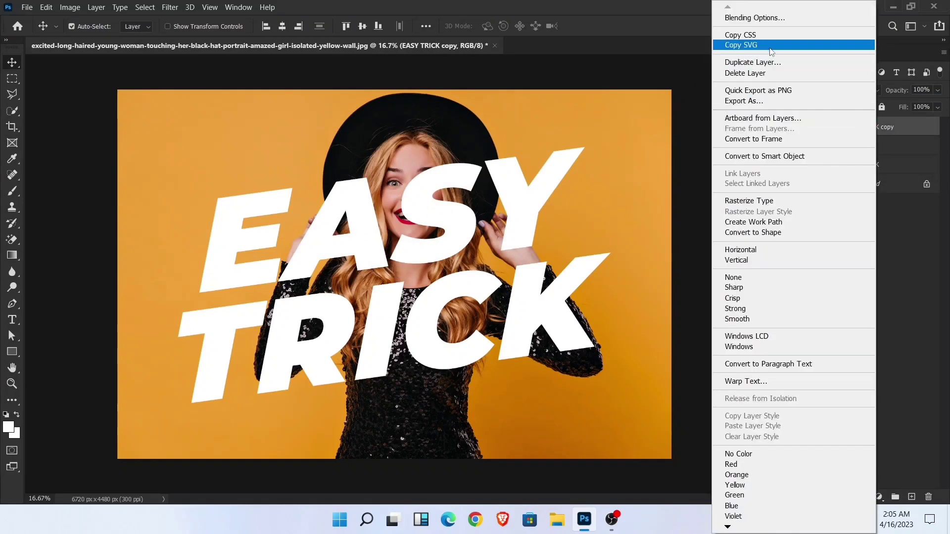
click(760, 22)
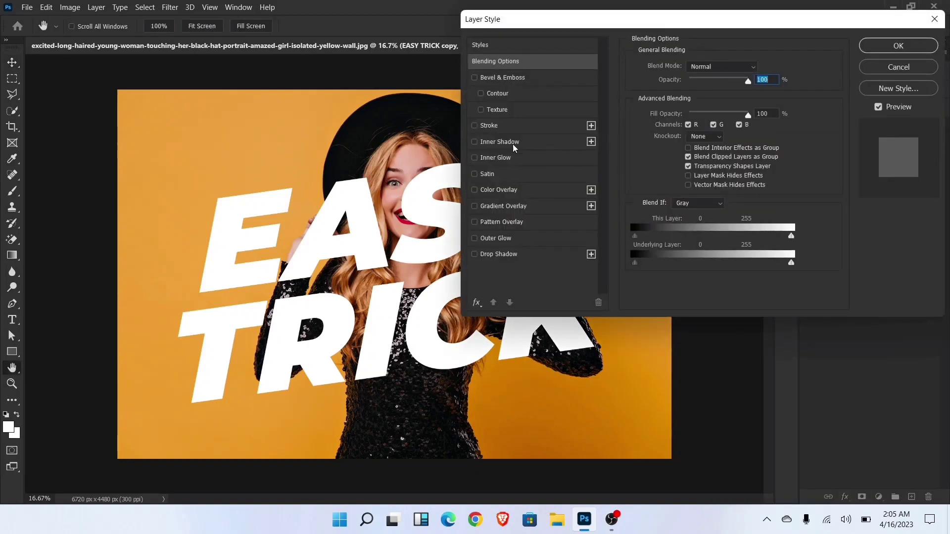
drag(707, 115, 668, 117)
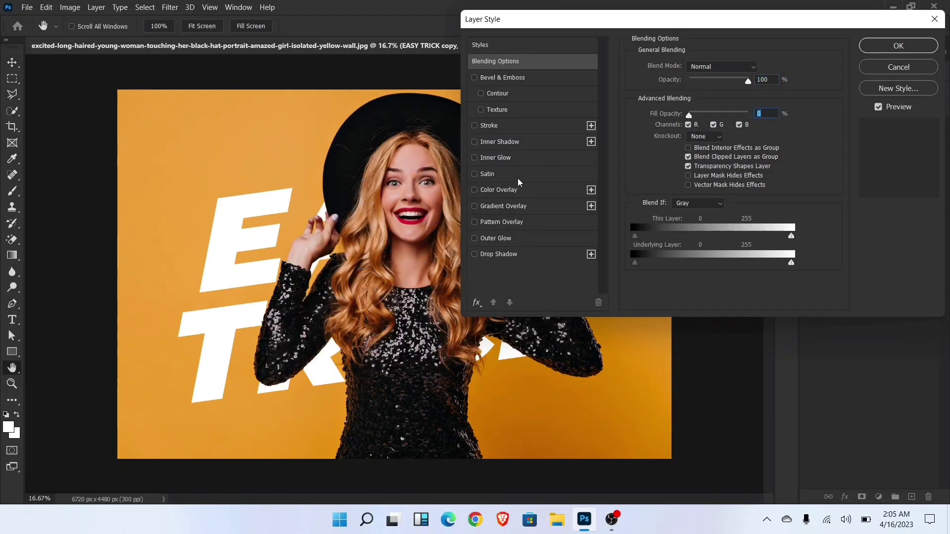
- Add a white 18 px inside stroke to the EASY TRICK copy layer and apply the layer style
click(520, 131)
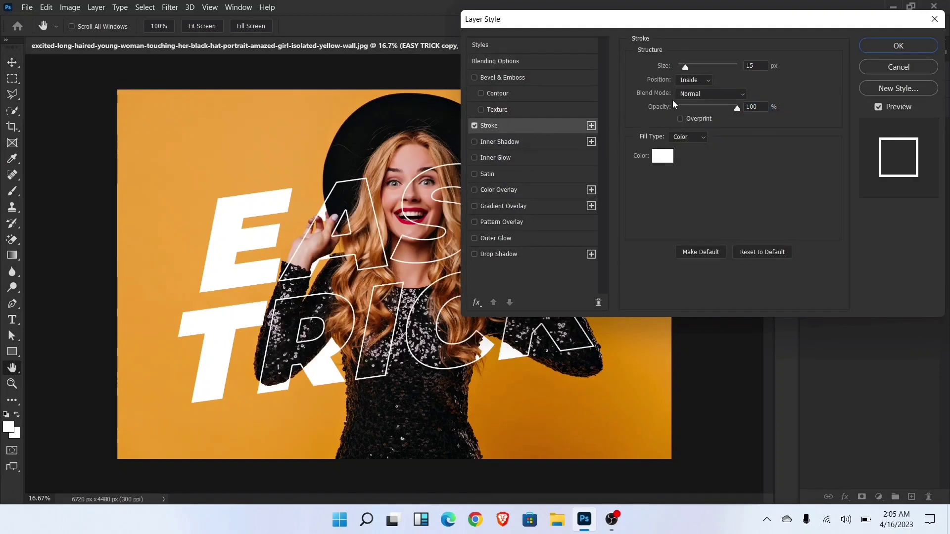
click(758, 66)
key(Up)
key(Up)
key(Up)
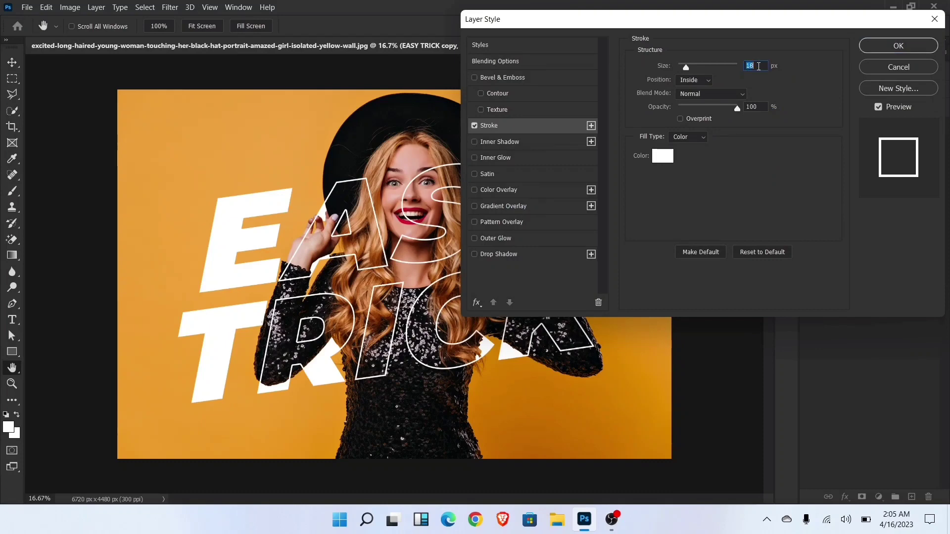
click(893, 48)
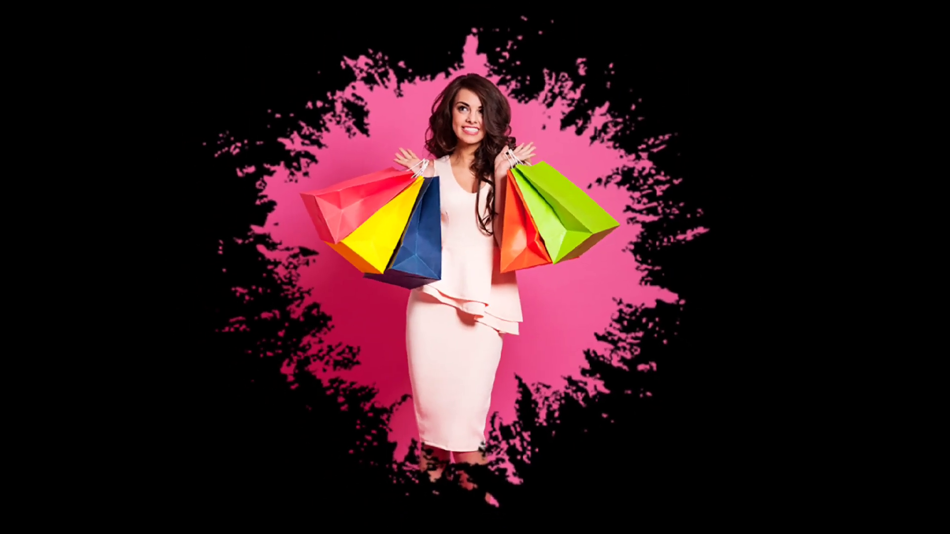
- Place the splatter image box as an embedded object in Untitled-1, enlarged to about 48% and centered on the canvas
click(26, 7)
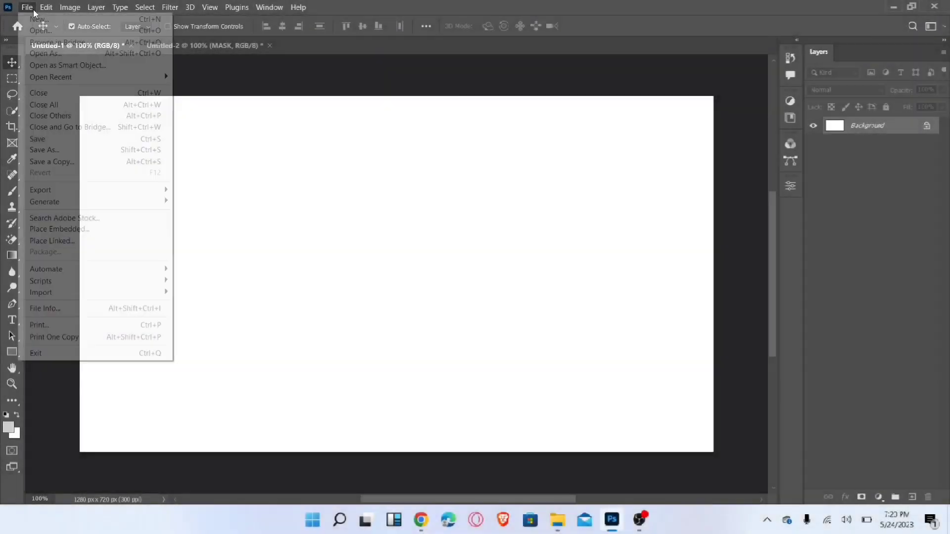
click(51, 231)
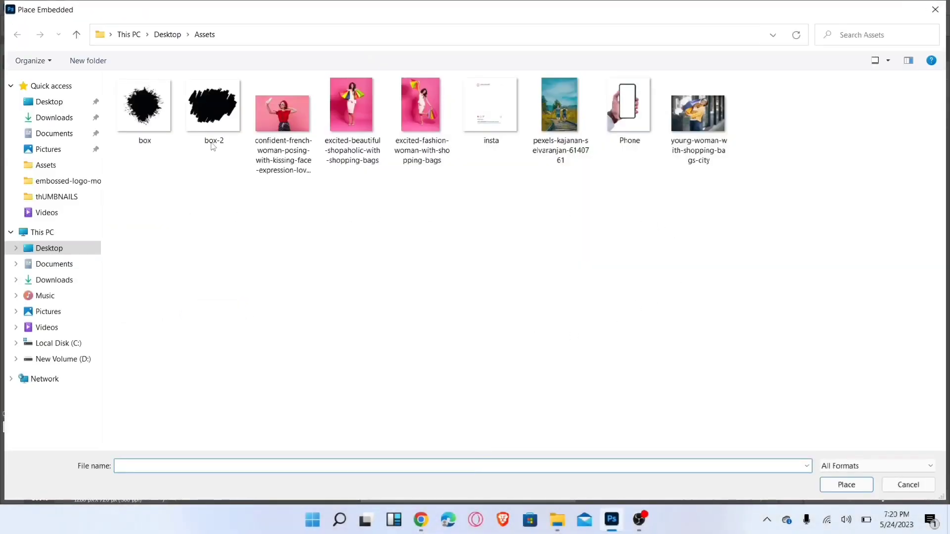
double_click(137, 105)
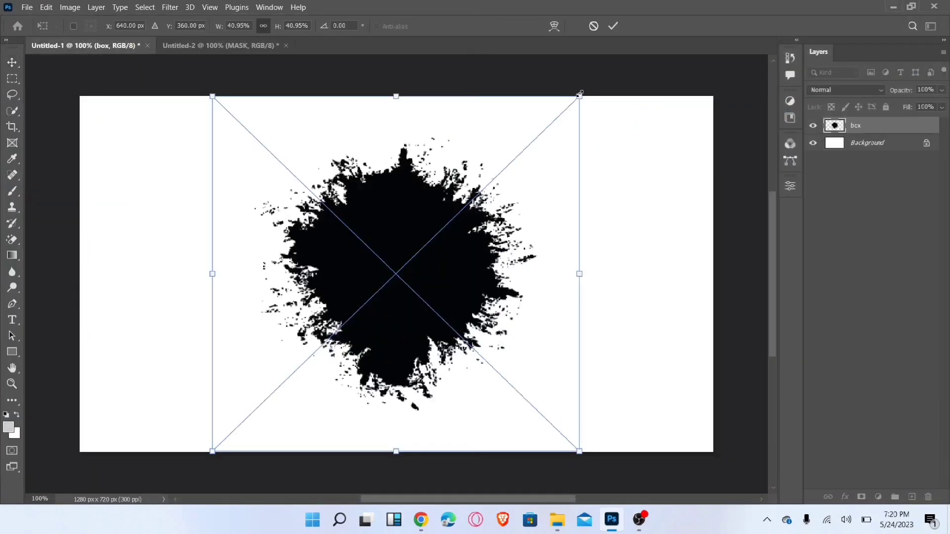
drag(579, 96, 610, 65)
drag(213, 451, 183, 480)
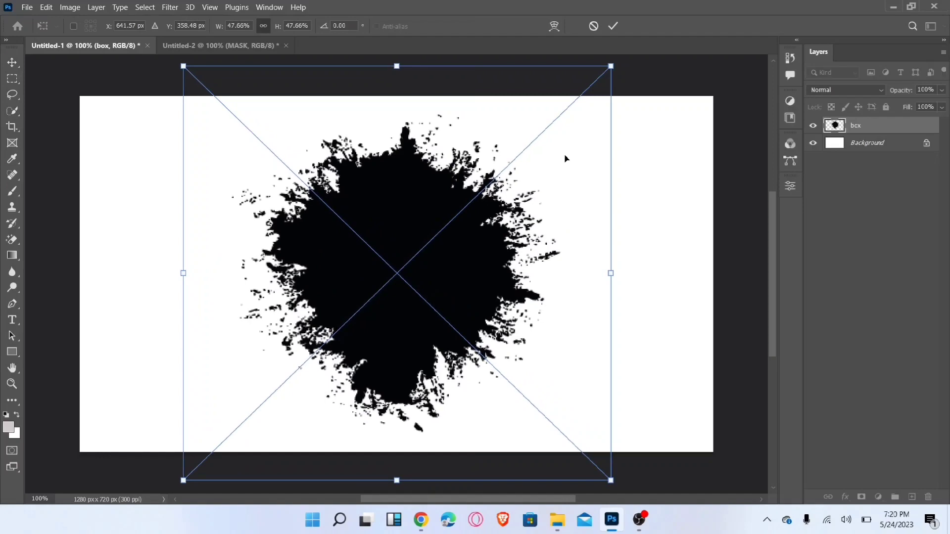
click(613, 27)
click(284, 28)
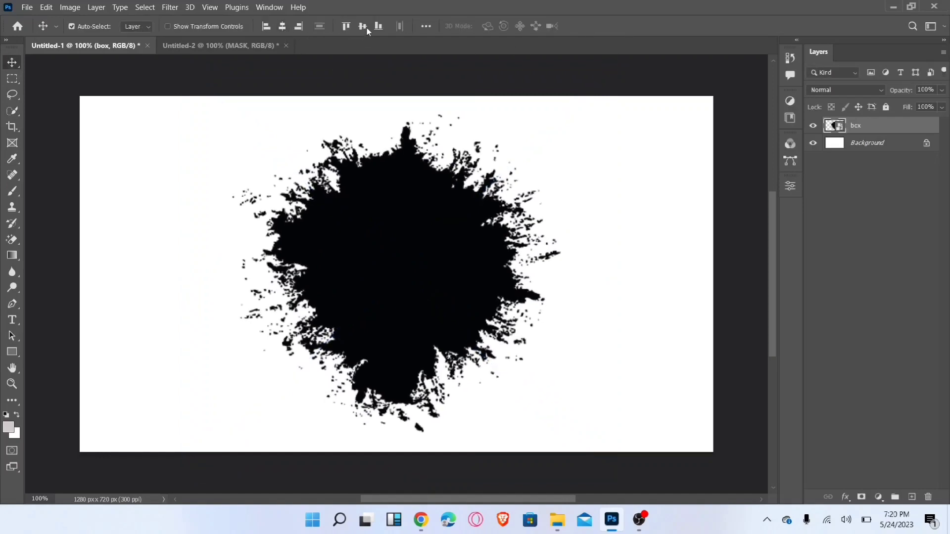
click(363, 27)
- Place the embedded photo excited-beautiful-shopaholic-with-shopping-bags above the splatter and lower its opacity to 60%
click(28, 8)
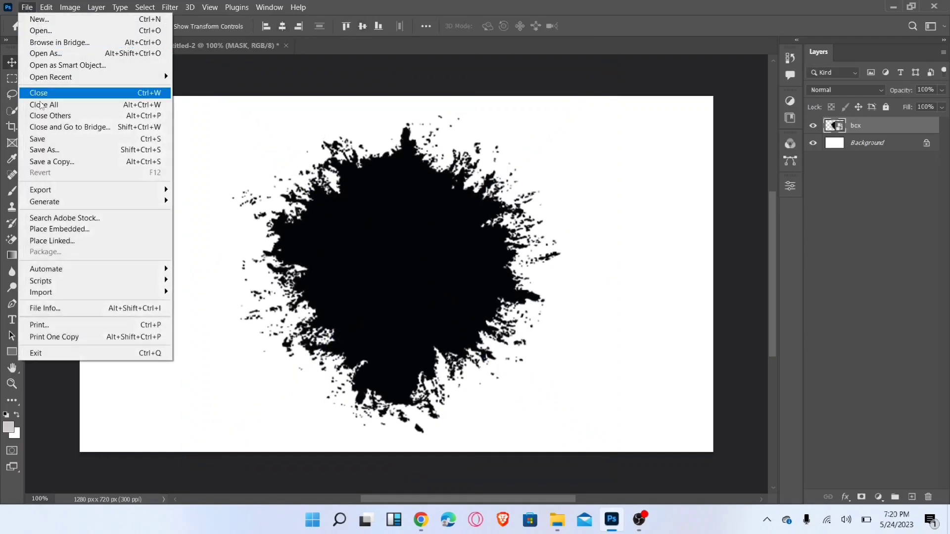
click(54, 229)
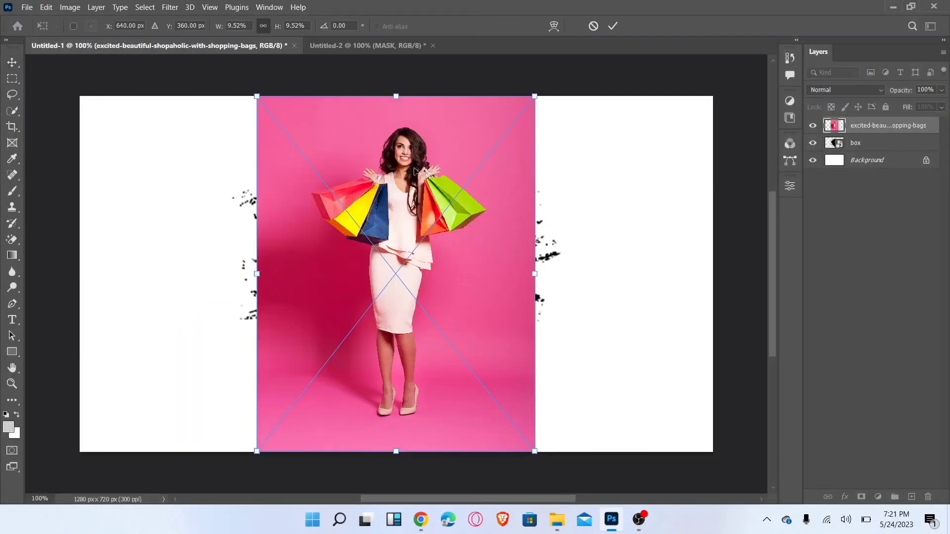
click(942, 91)
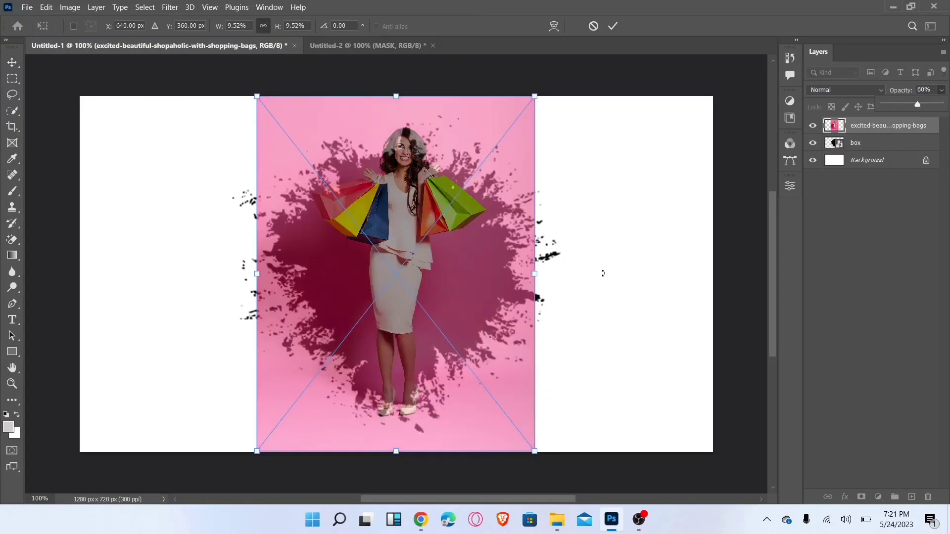
- Enlarge the shopping-bags photo to about 11% and position it so the woman sits over the splatter shape
drag(534, 451, 560, 485)
drag(257, 96, 239, 72)
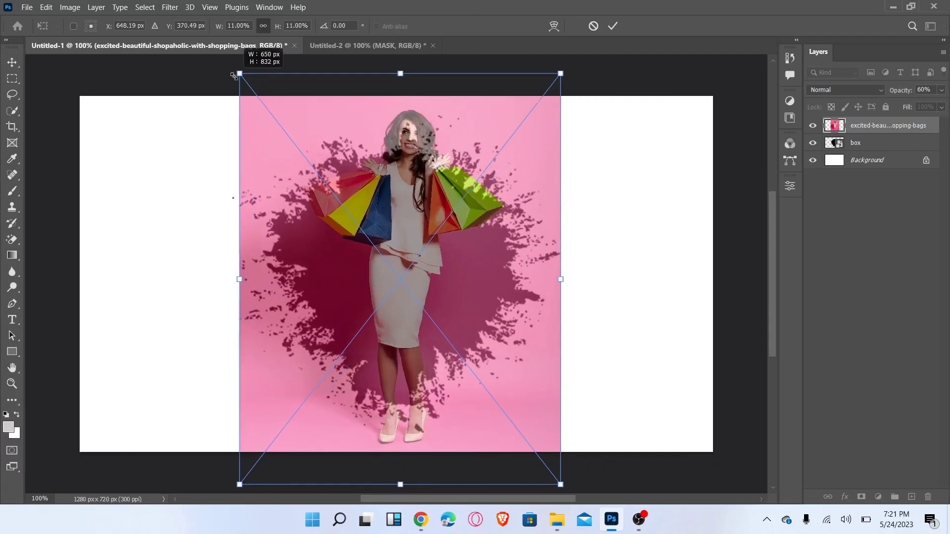
drag(449, 239, 448, 273)
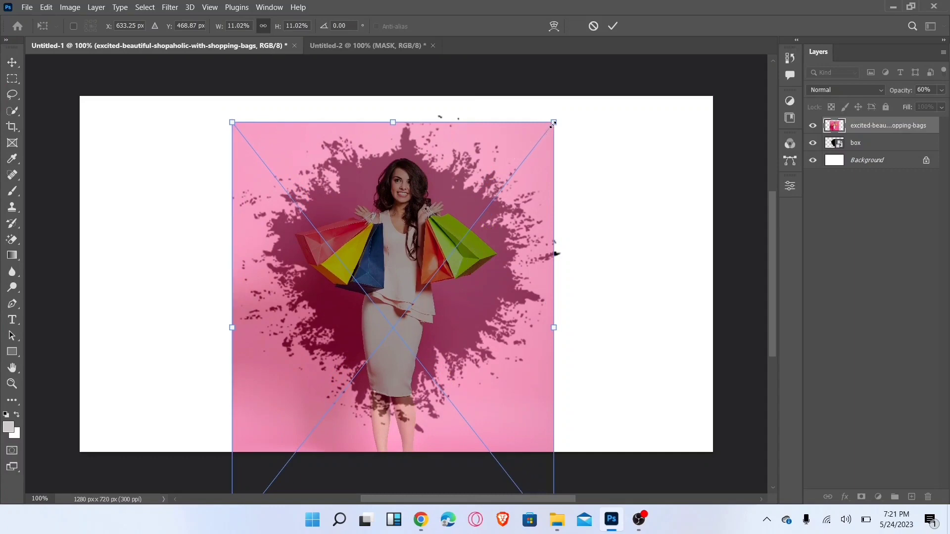
drag(554, 124, 561, 113)
drag(480, 211, 478, 216)
click(612, 26)
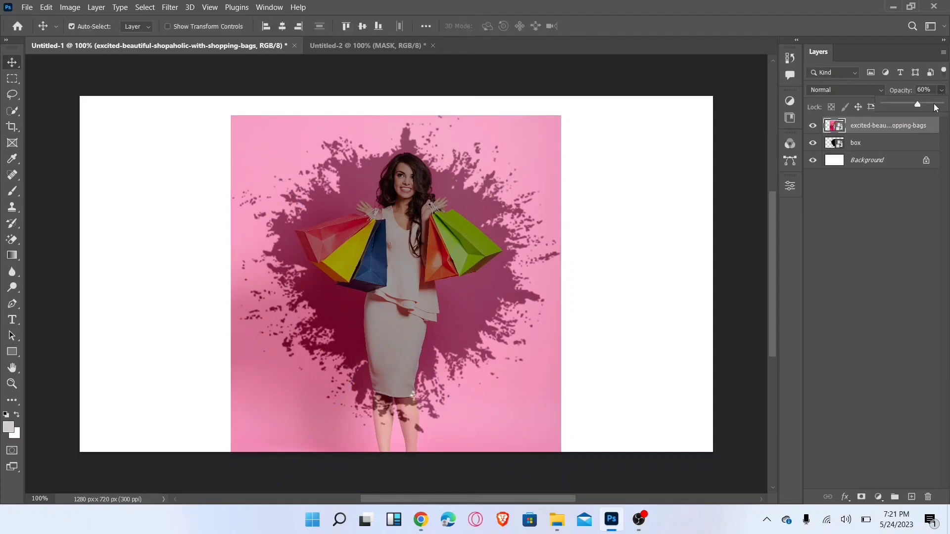
- Restore the shopping-bags photo to 100% opacity and clip it to the box splatter layer with a clipping mask
drag(934, 103, 949, 104)
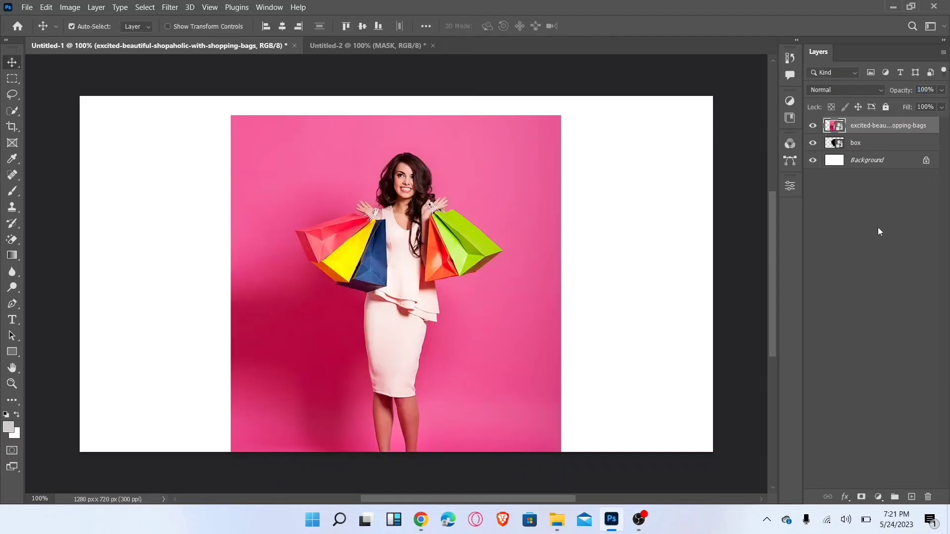
right_click(877, 125)
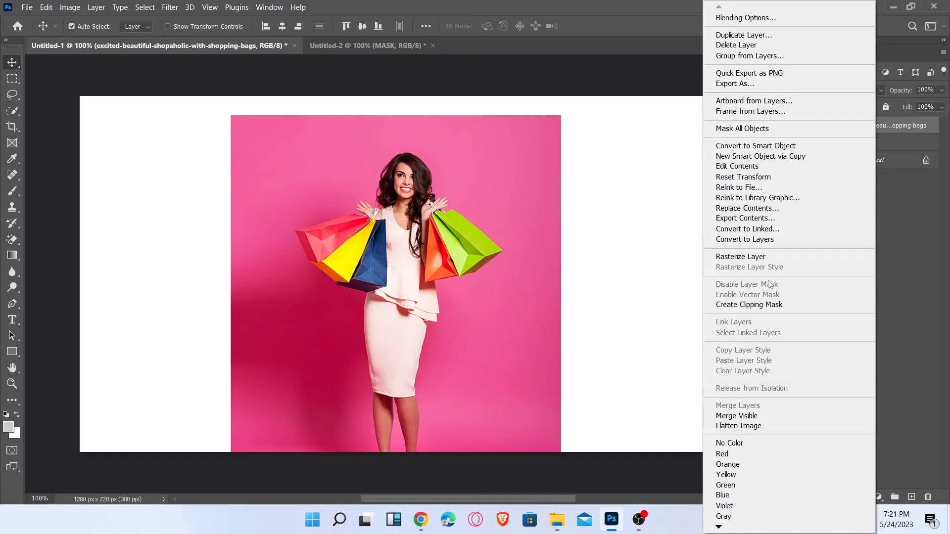
click(770, 307)
- Select the clipped photo and its splatter together, shrink them and move them to the canvas's upper-left corner
drag(729, 352, 542, 299)
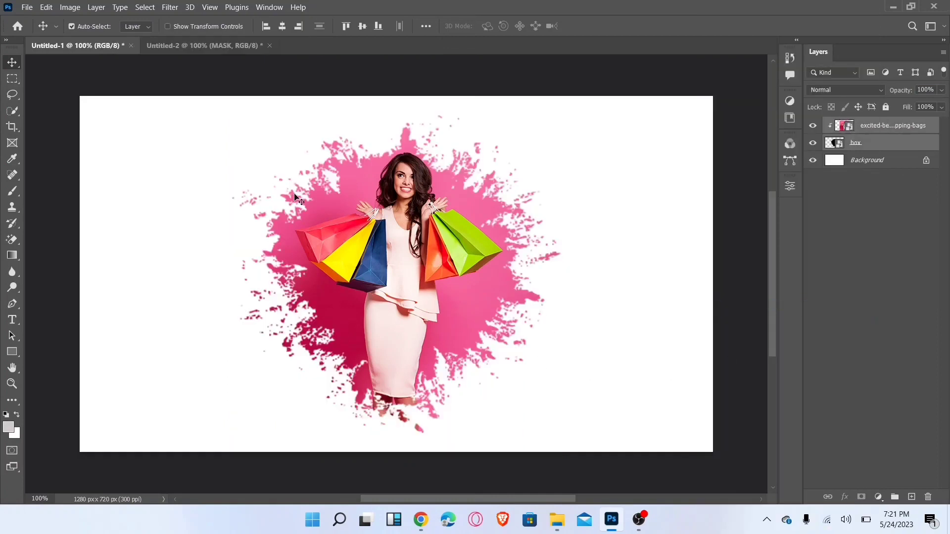
key(ctrl+t)
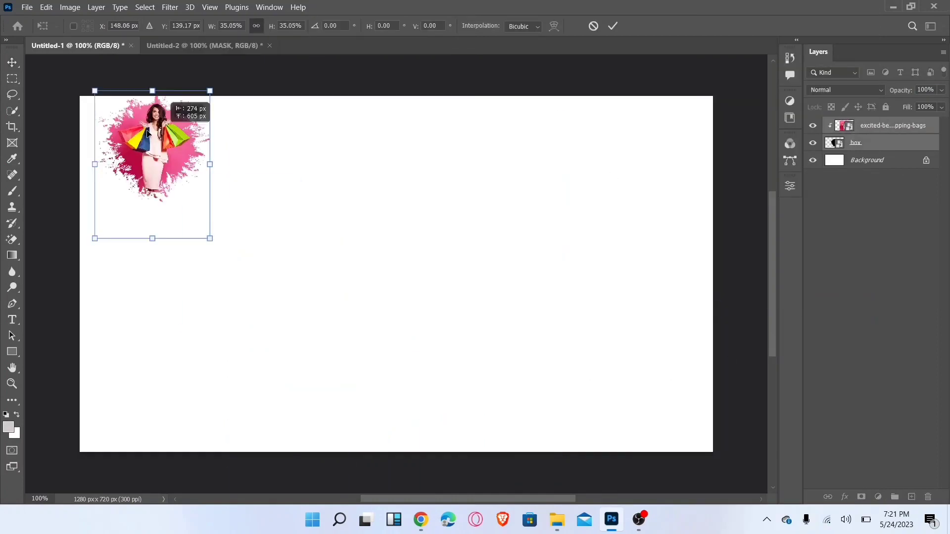
key(Return)
- Place the box-2 brush-stroke image as an embedded object and rotate it 90 degrees
click(26, 8)
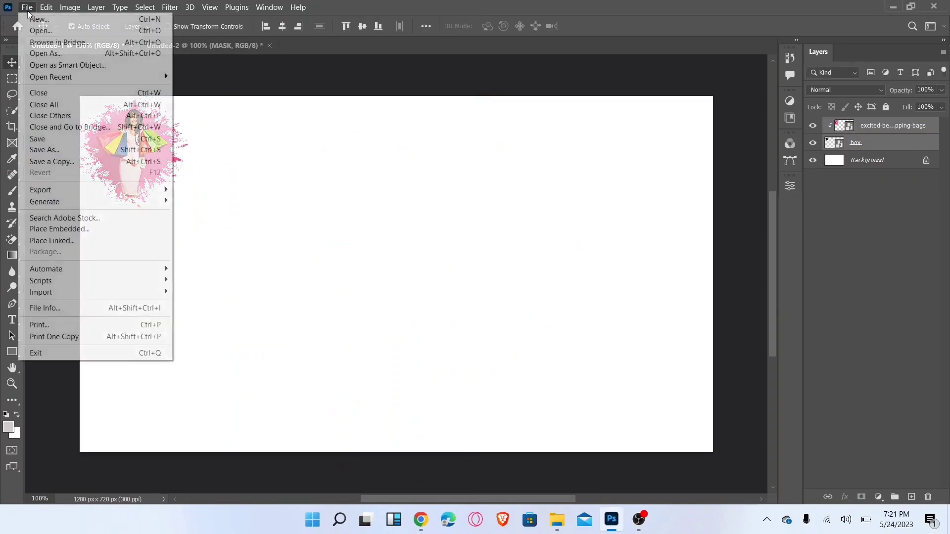
click(63, 229)
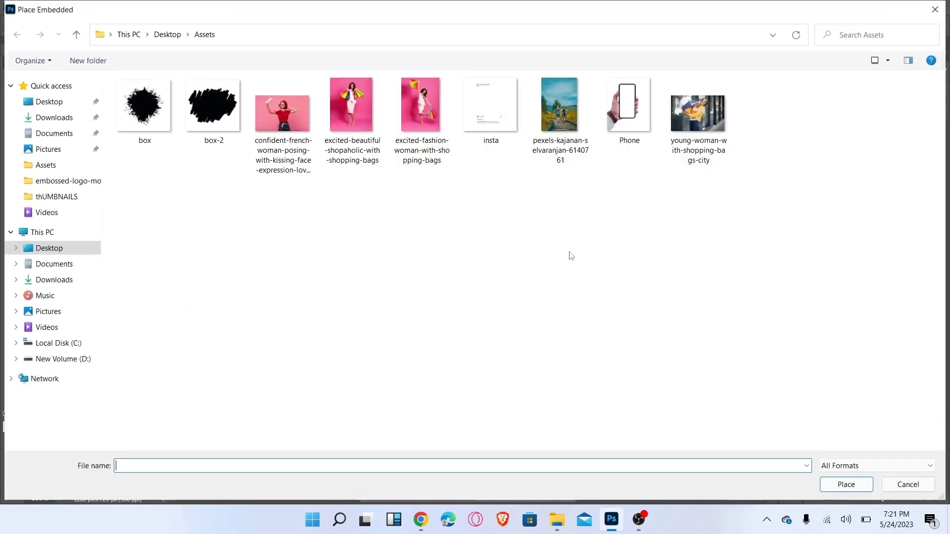
double_click(213, 105)
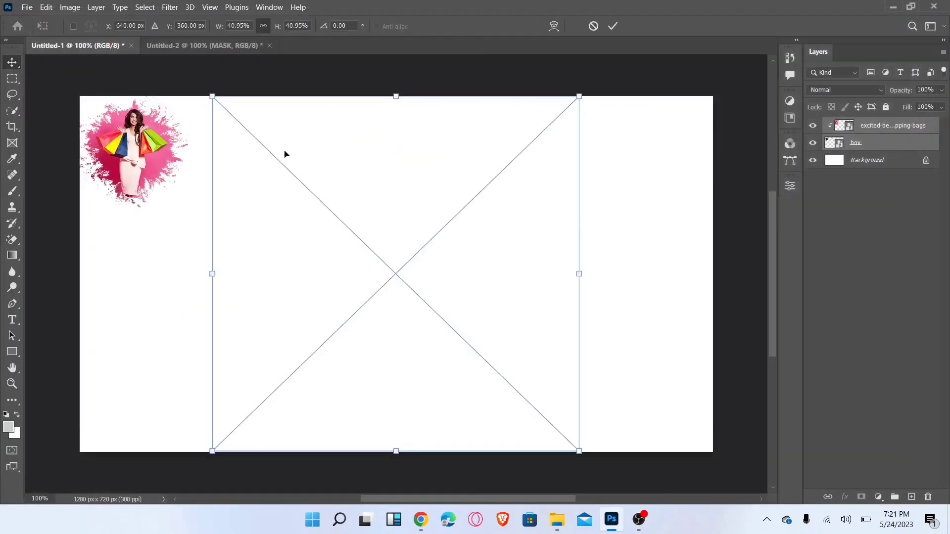
drag(591, 92, 490, 375)
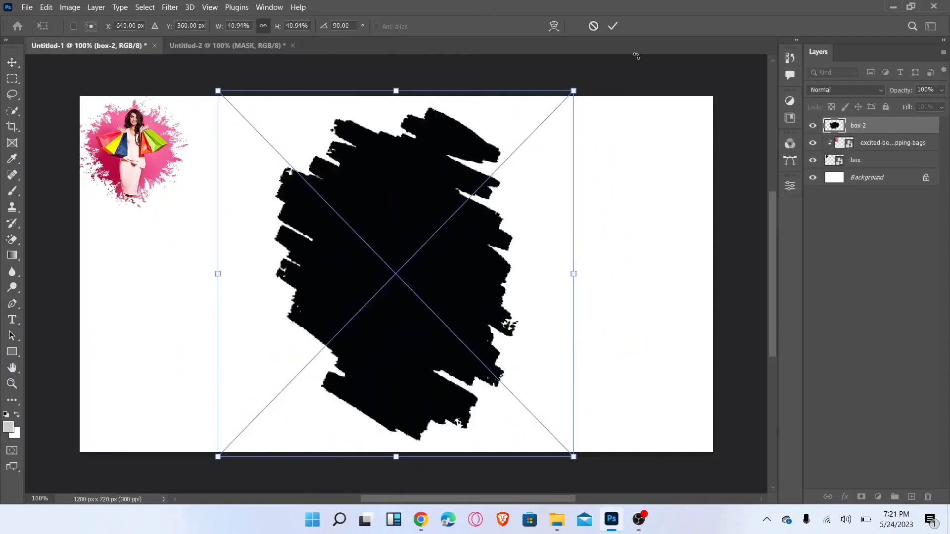
- Shrink the brush-stroke shape to about 39% and center it horizontally and vertically on the canvas
drag(572, 85, 558, 109)
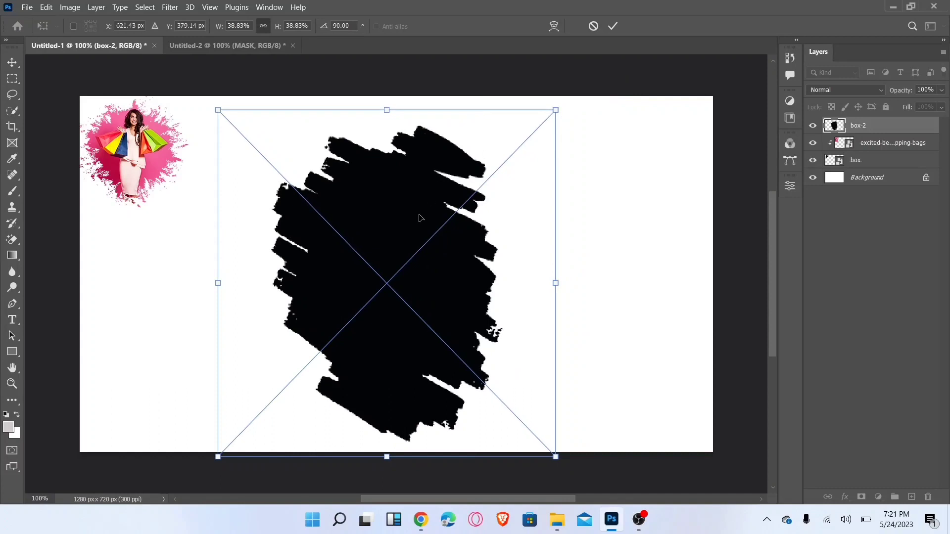
drag(419, 215, 428, 210)
click(612, 26)
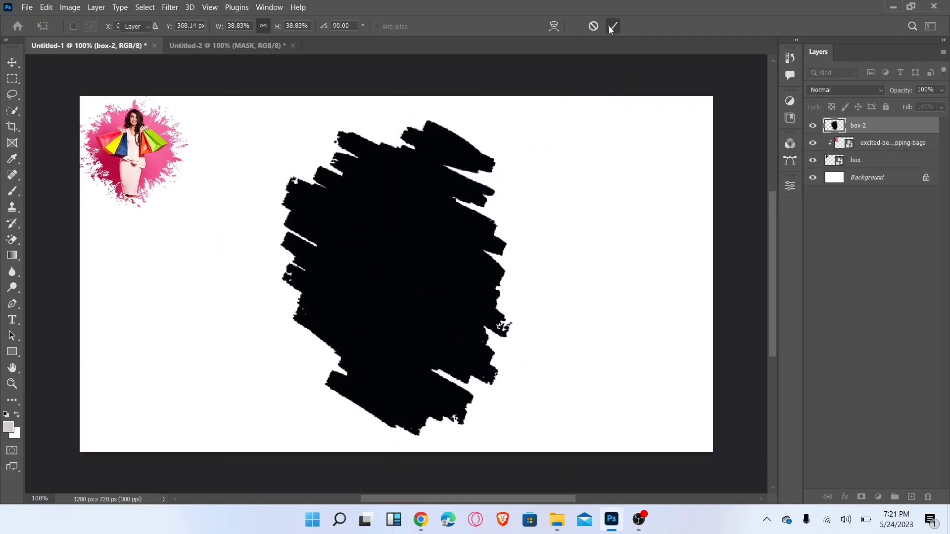
click(282, 26)
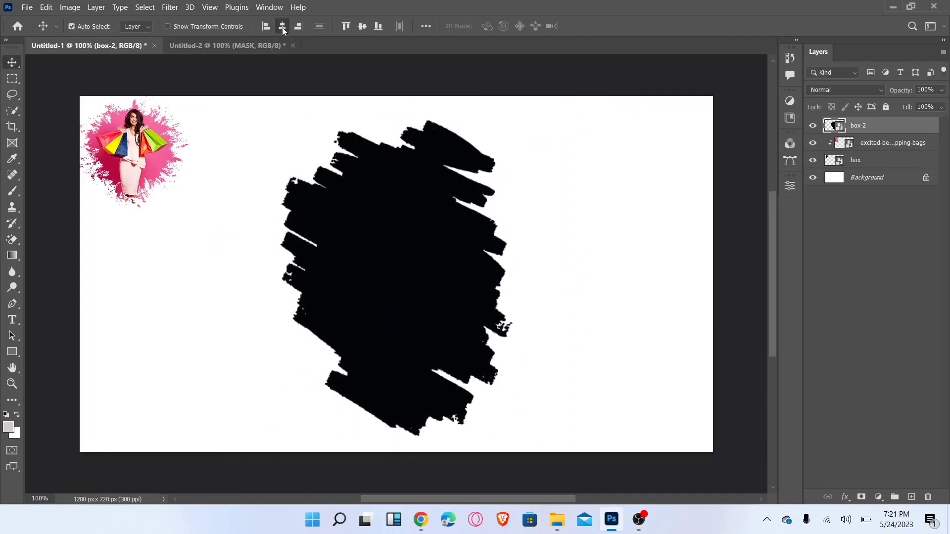
click(362, 27)
- Place the embedded photo excited-fashion-woman-with-shopping-bags above the brush-stroke shape and lower its opacity to 64%
click(20, 9)
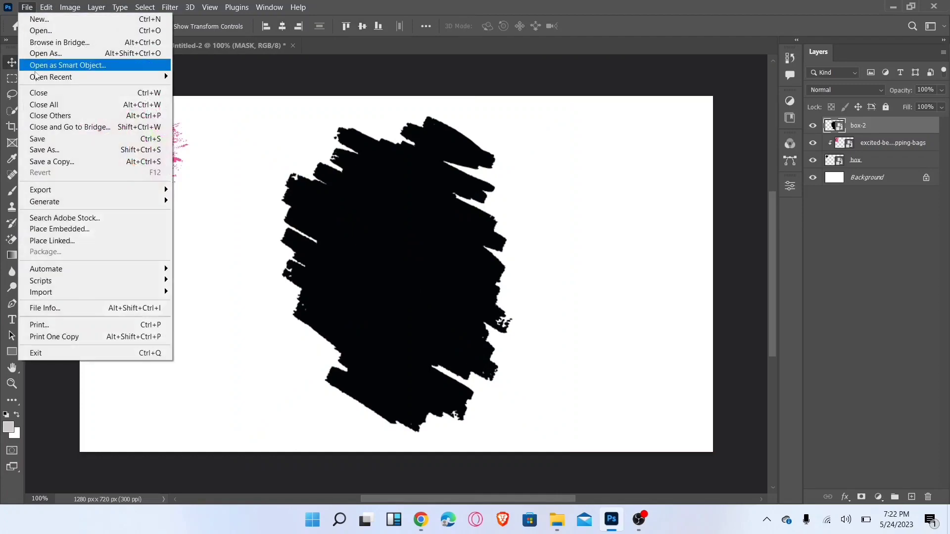
click(82, 230)
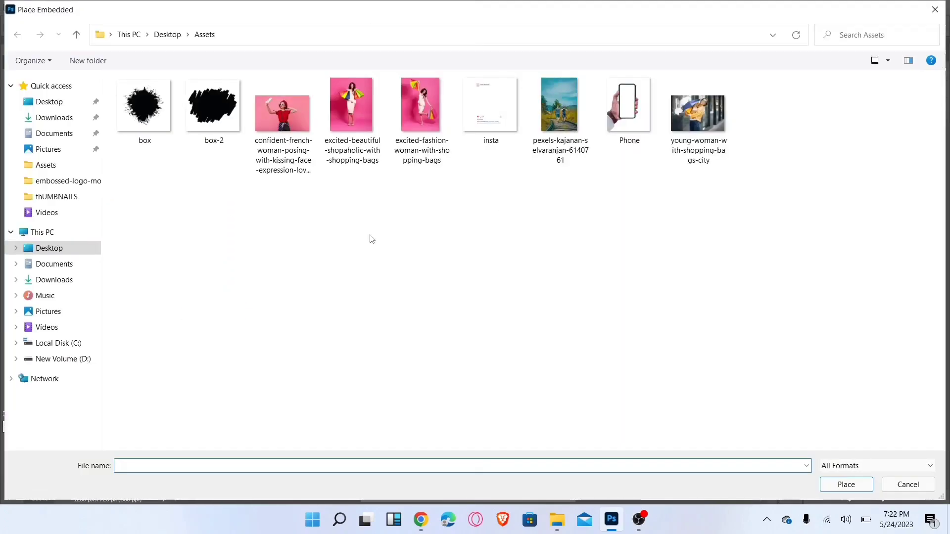
double_click(416, 163)
click(941, 90)
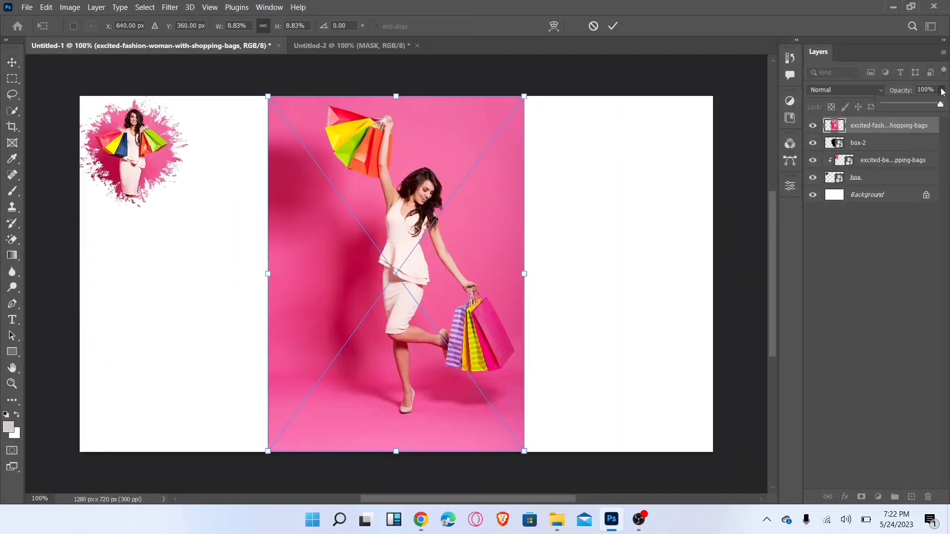
drag(942, 104, 921, 105)
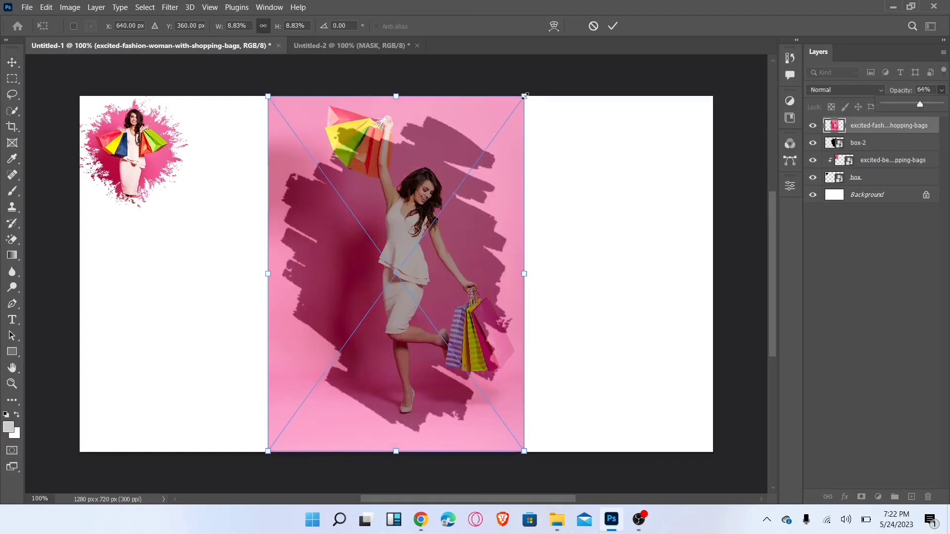
- Scale the fashion-woman photo to about 8.1% and position it so the woman sits over the brush-stroke shape
drag(526, 96, 514, 112)
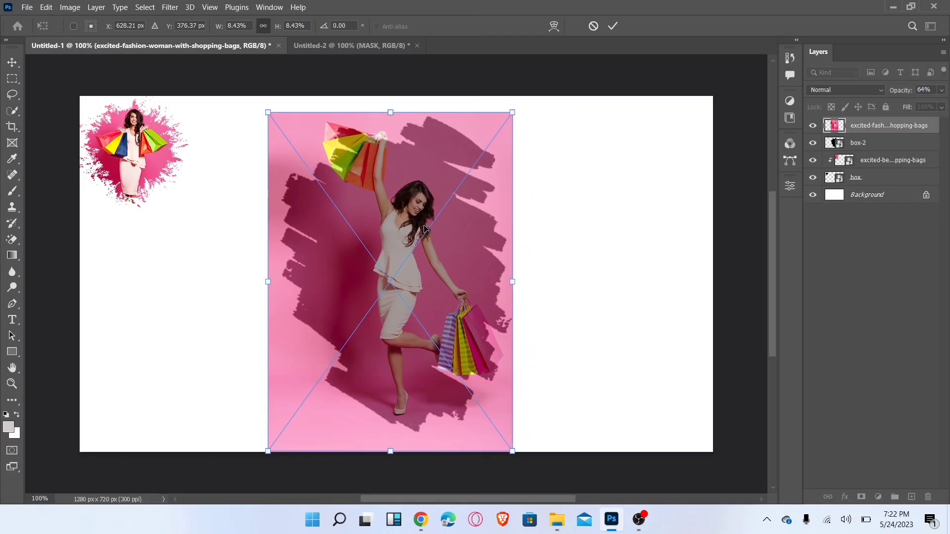
drag(424, 228, 438, 236)
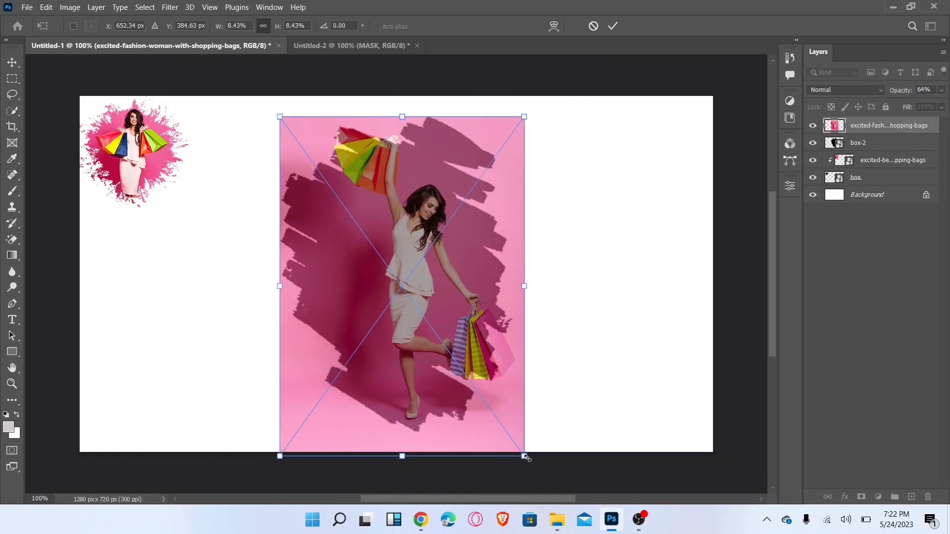
drag(525, 457, 515, 439)
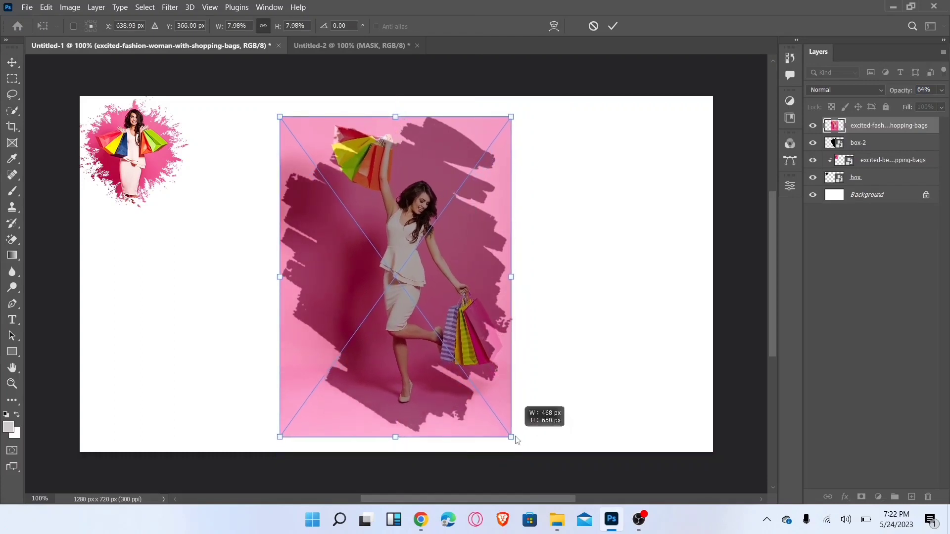
drag(450, 359, 456, 364)
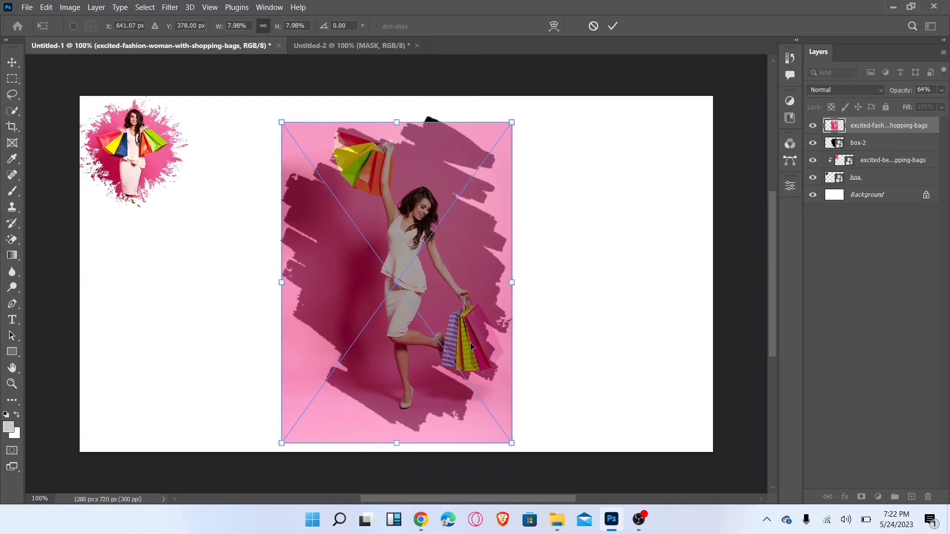
drag(392, 121, 393, 115)
click(609, 27)
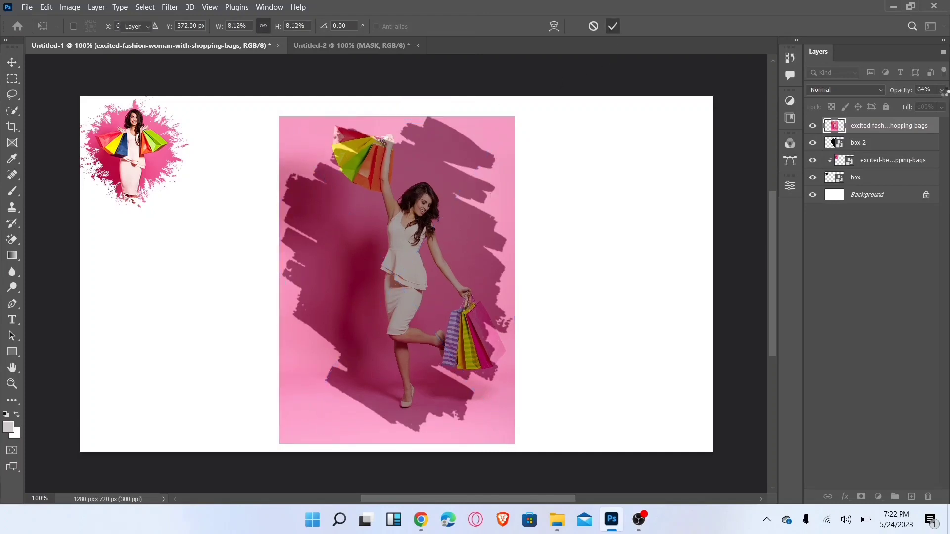
- Restore the fashion-woman photo to 100% opacity, clip it to the box-2 layer with a clipping mask, and nudge it slightly upward
click(942, 90)
drag(937, 103, 943, 104)
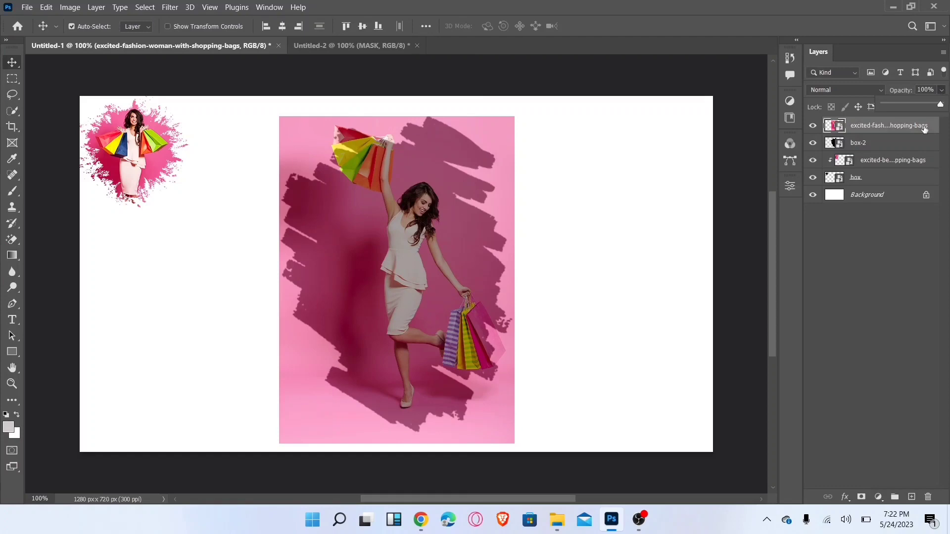
click(906, 129)
right_click(907, 130)
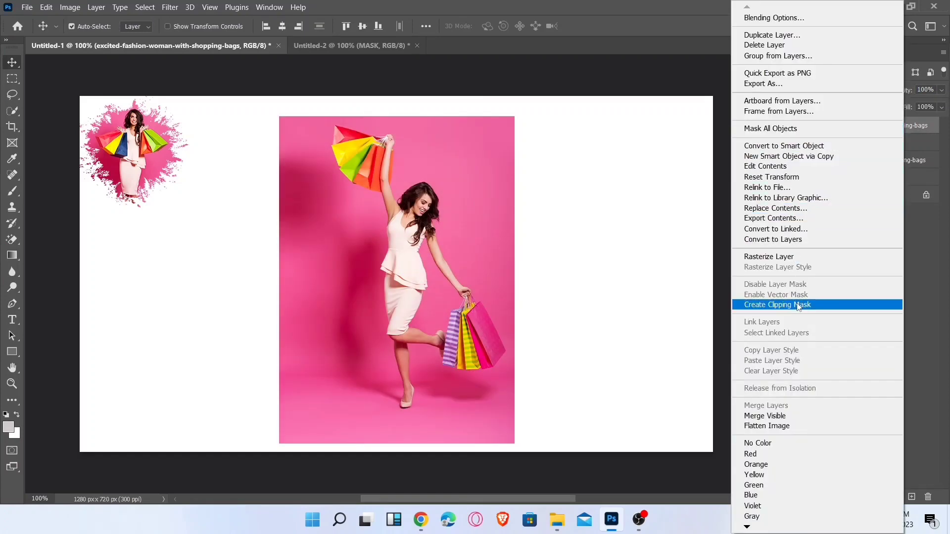
click(766, 305)
click(559, 307)
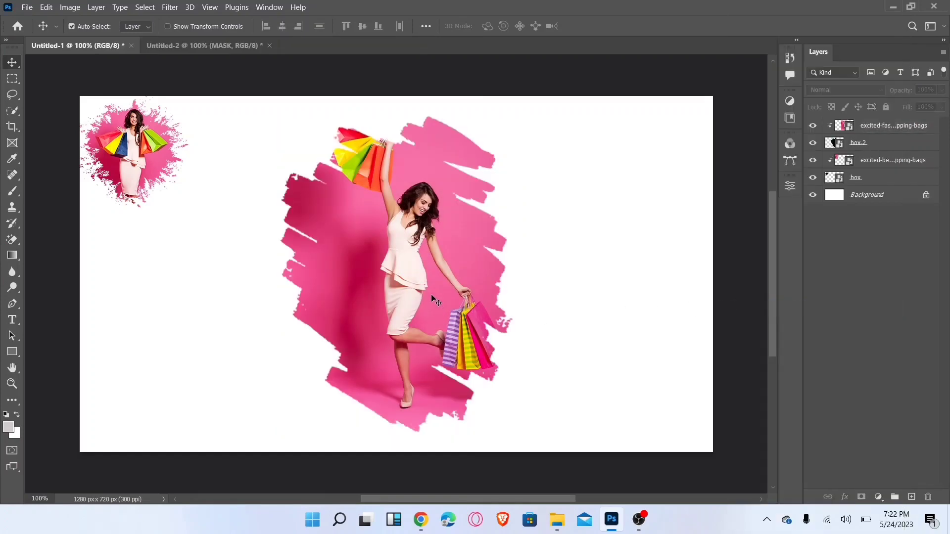
mouse_move(432, 296)
mouse_down()
mouse_move(432, 305)
mouse_move(429, 289)
mouse_up()
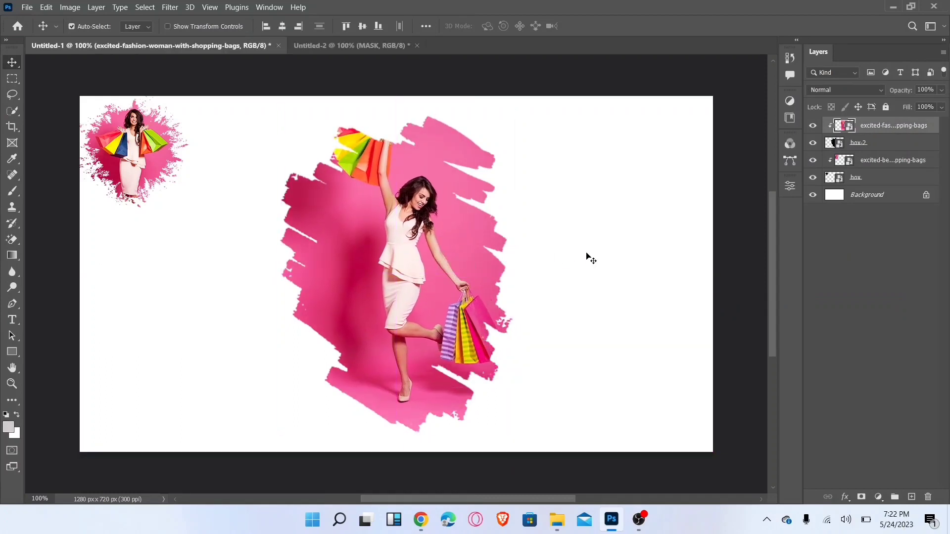